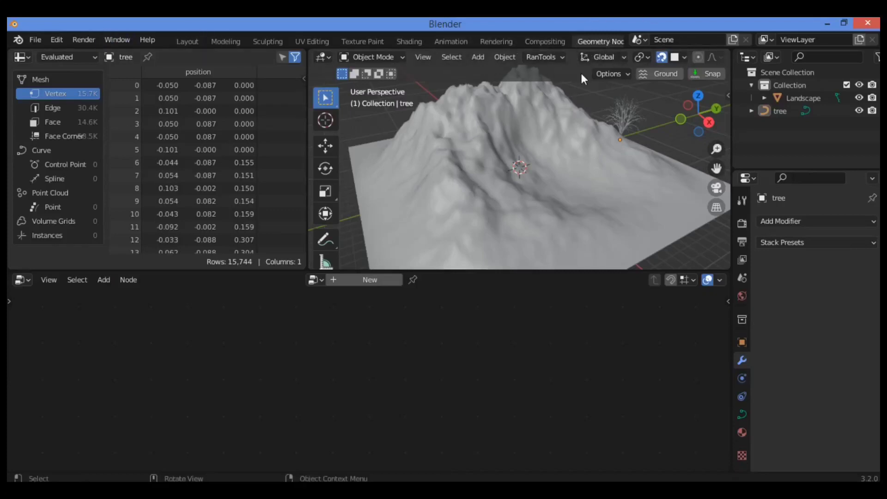
# Create a new geometry node tree on the Landscape object and move the Group Input node away from Group Output.
pyautogui.click(628, 120)
pyautogui.click(527, 124)
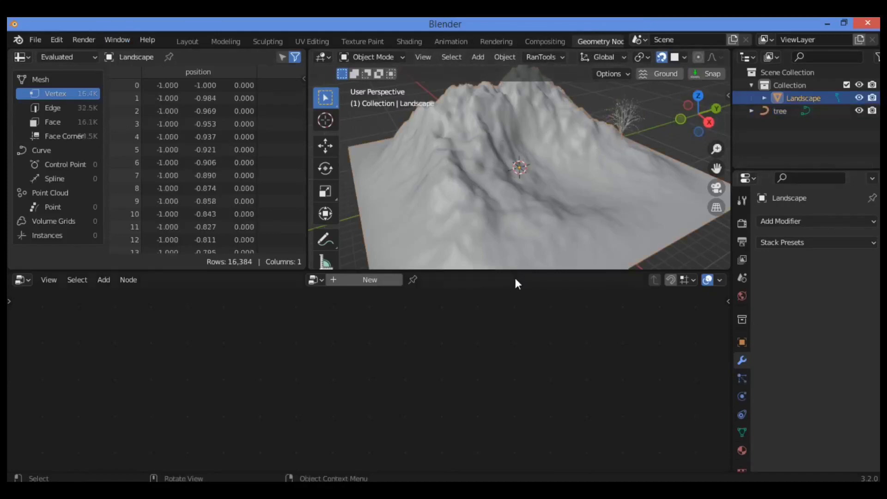
pyautogui.click(348, 280)
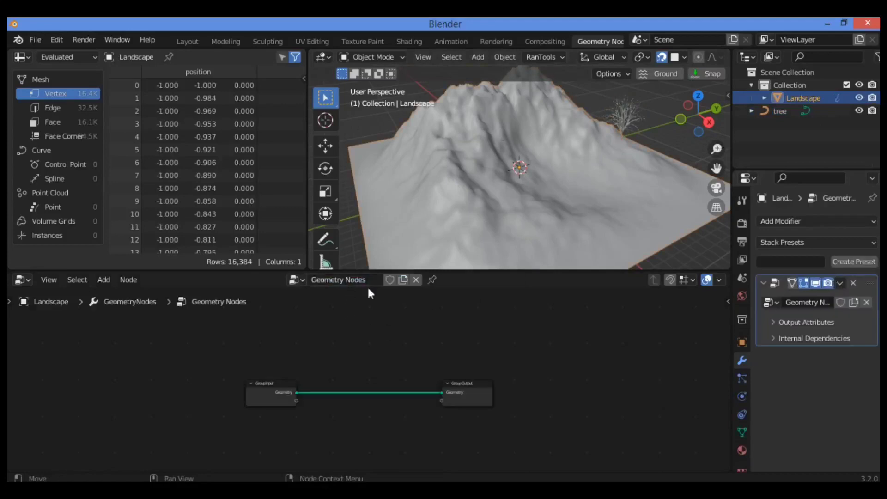
pyautogui.moveTo(291, 391); pyautogui.dragTo(272, 353)
pyautogui.scroll(1, 304, 356)
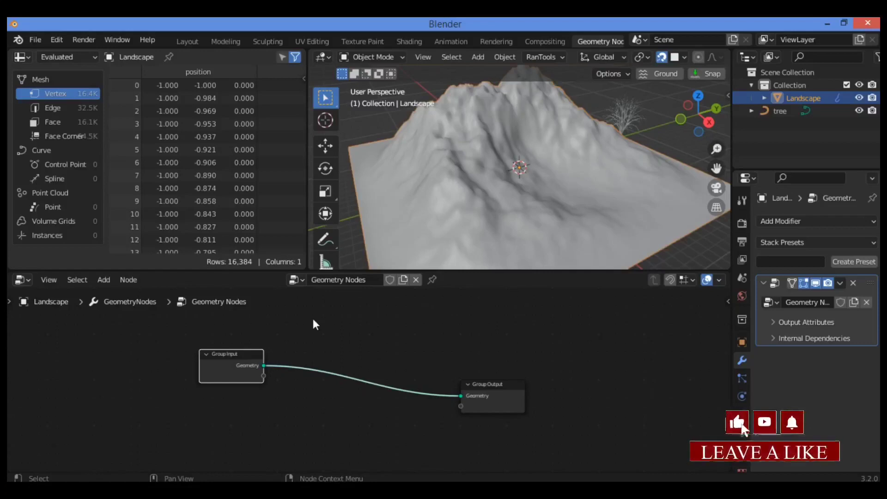
# Add a Distribute Points on Faces node on the link between Group Input and Group Output.
pyautogui.hotkey('shift', 'a')
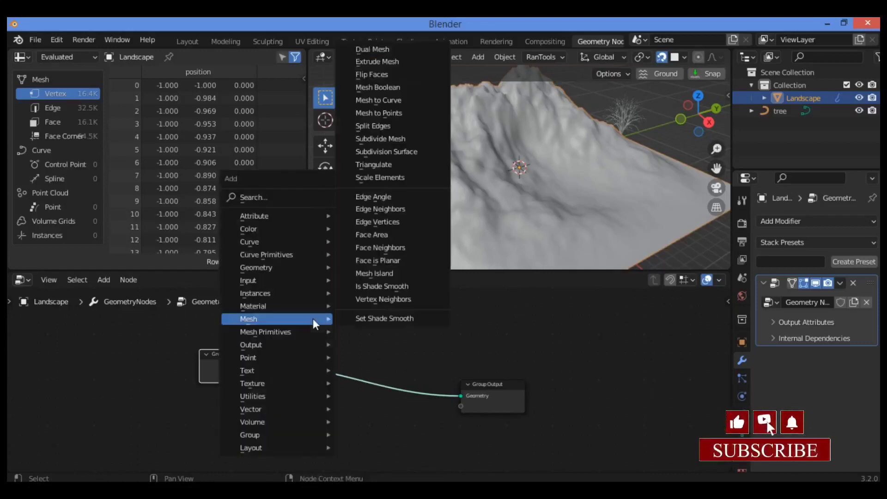
pyautogui.click(289, 198)
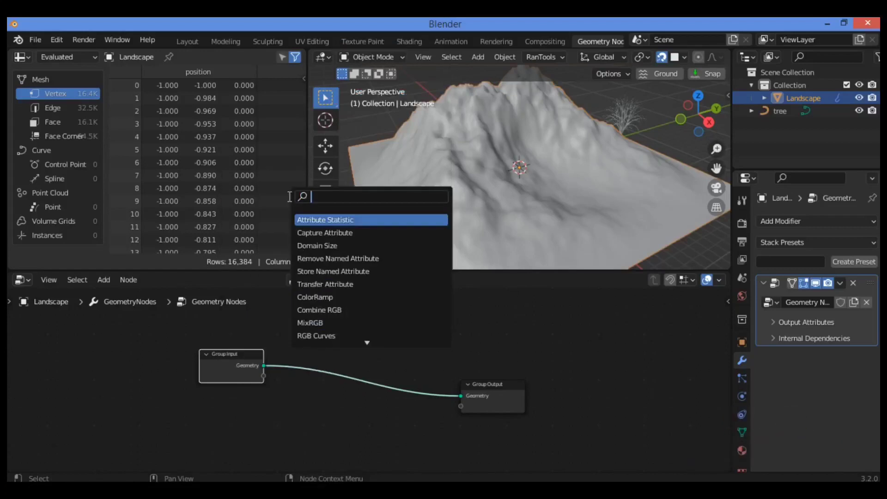
pyautogui.write('distri')
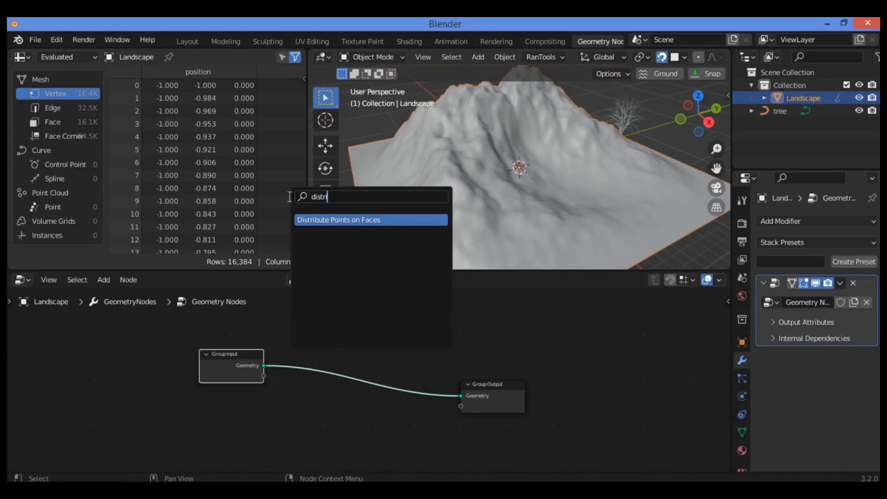
pyautogui.click(371, 221)
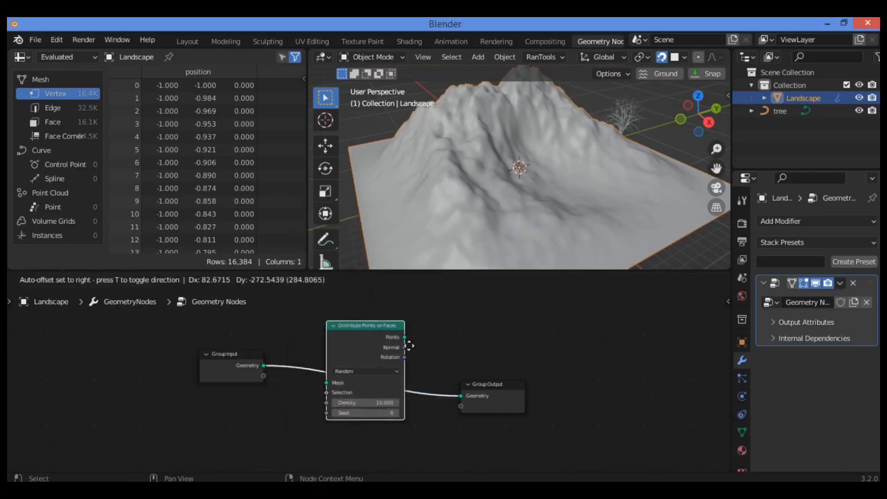
pyautogui.click(410, 347)
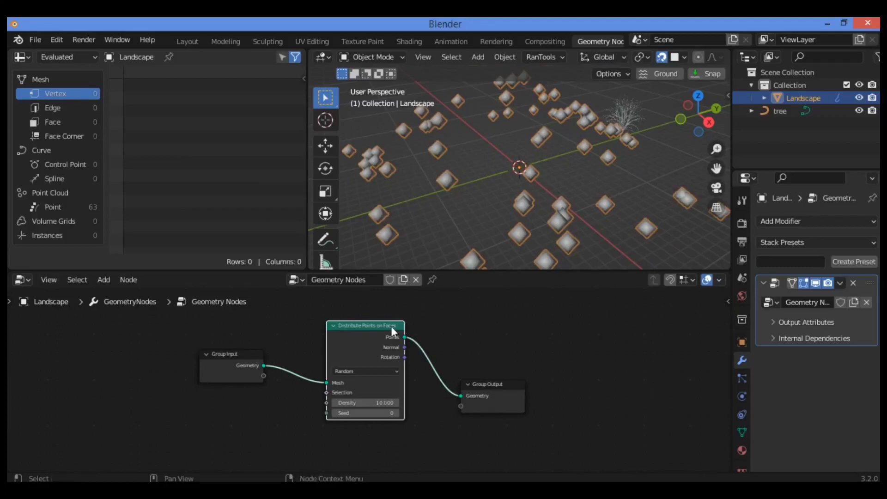
# Add an Instance on Points node in the free space below the existing nodes.
pyautogui.hotkey('shift', 'a')
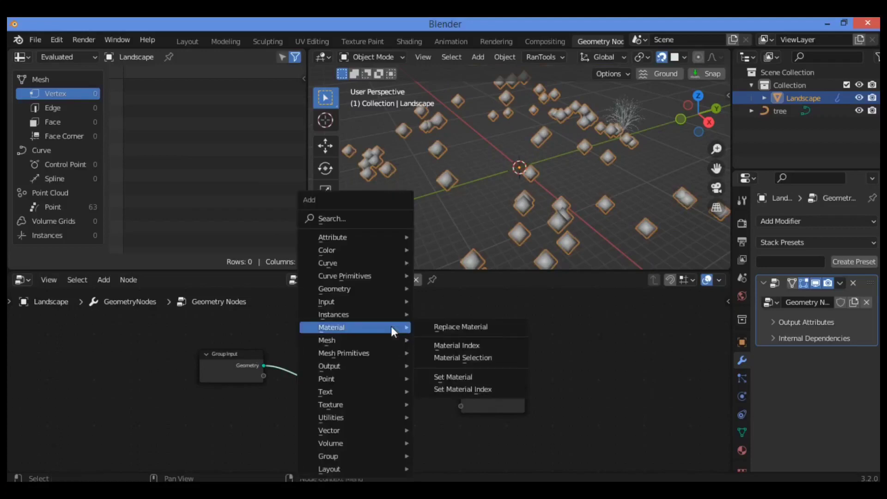
pyautogui.click(346, 216)
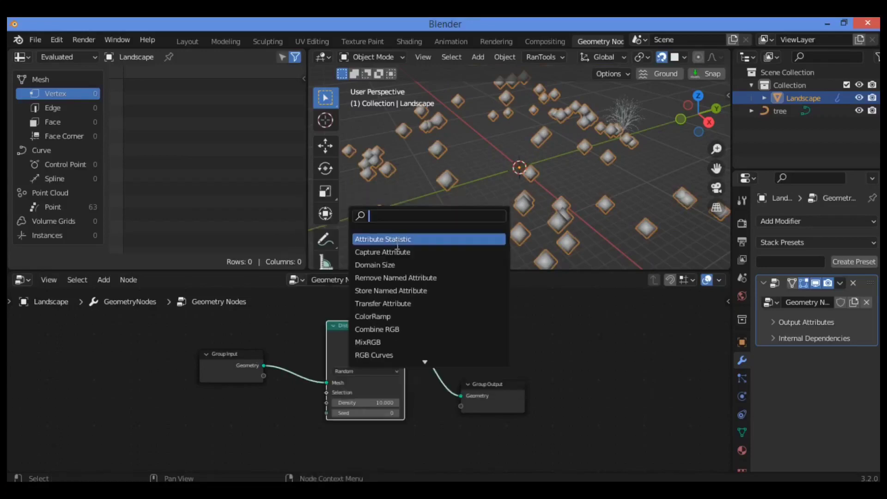
pyautogui.write('insta')
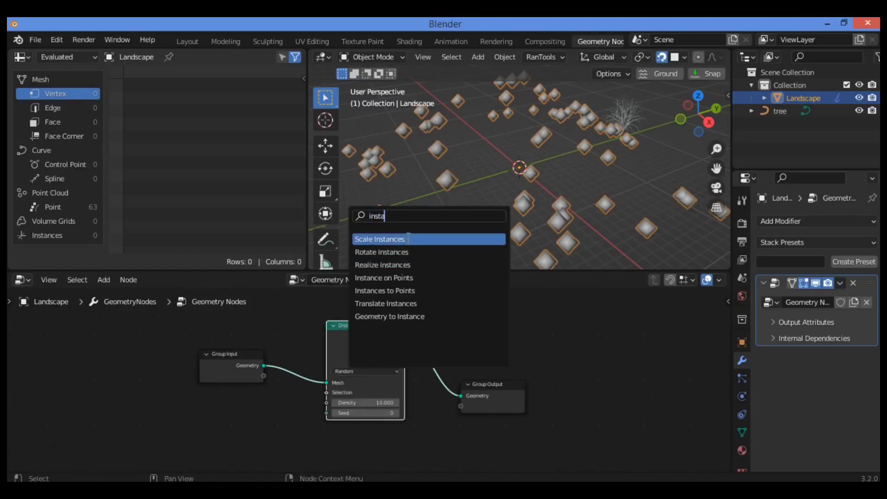
pyautogui.click(408, 278)
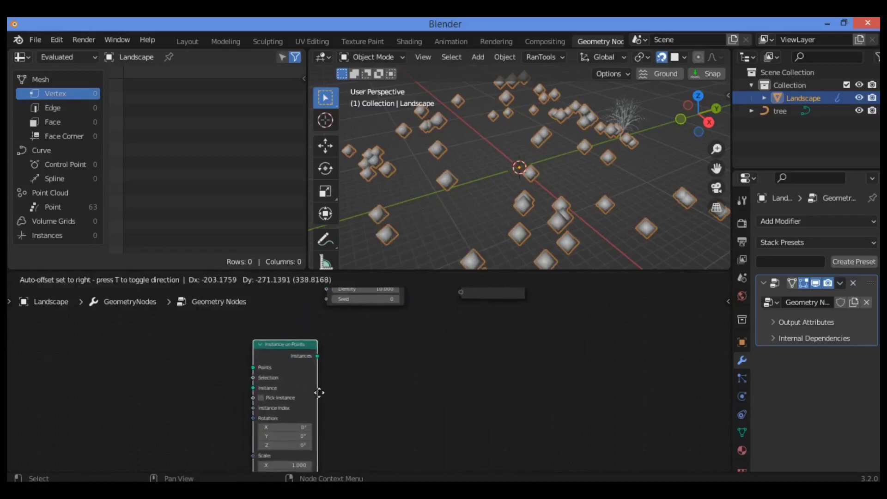
pyautogui.click(319, 396)
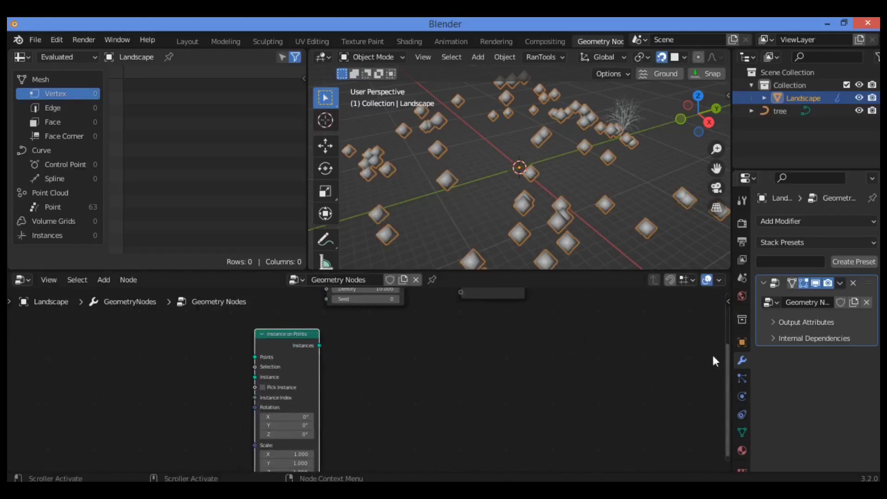
# Insert the Instance on Points node between Distribute Points on Faces and Group Output, and tidy the node layout.
pyautogui.moveTo(731, 358); pyautogui.dragTo(725, 308)
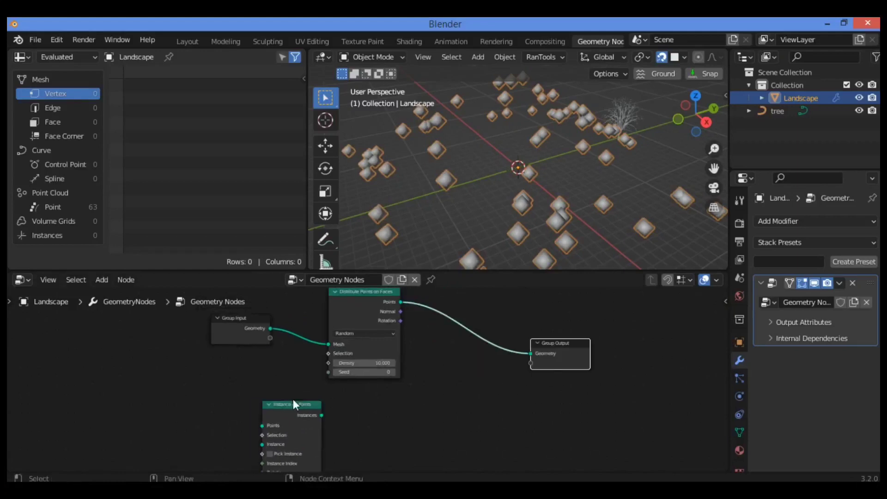
pyautogui.moveTo(285, 402); pyautogui.dragTo(465, 364)
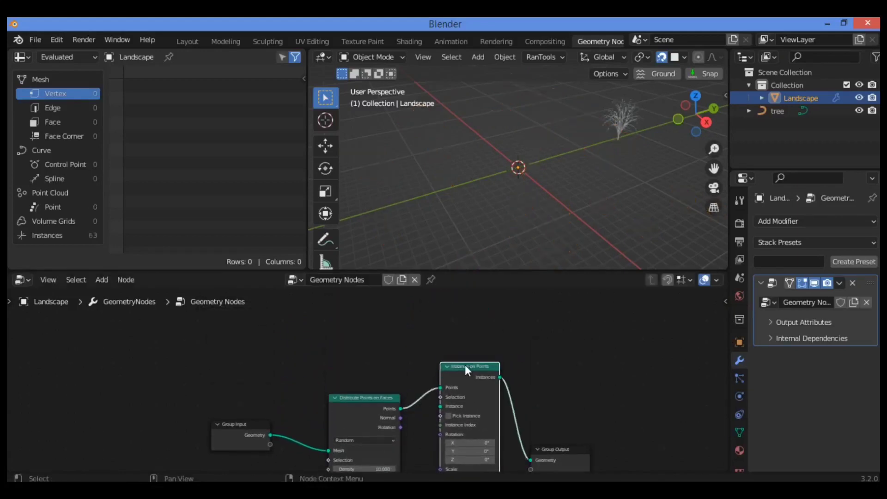
pyautogui.moveTo(368, 395); pyautogui.dragTo(361, 378)
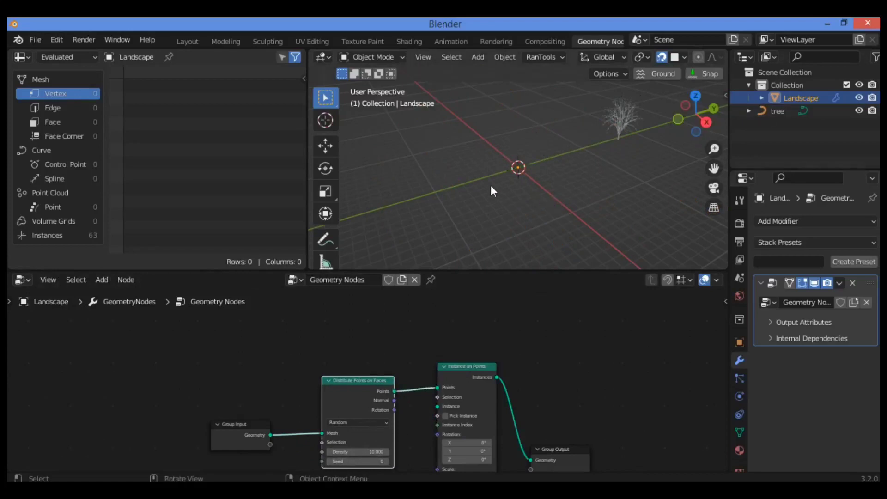
pyautogui.hotkey('ctrl', 'z')
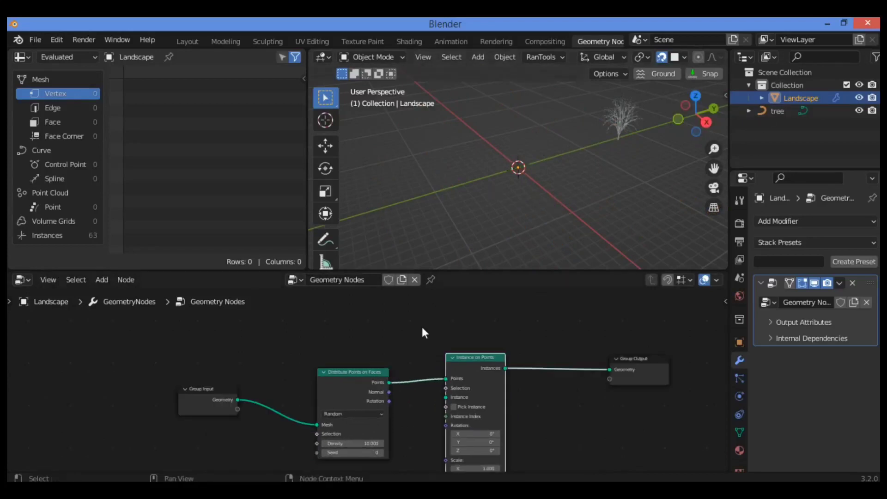
# Add a Join Geometry node on the link between Instance on Points and Group Output.
pyautogui.press('shift')
pyautogui.hotkey('shift', 'a')
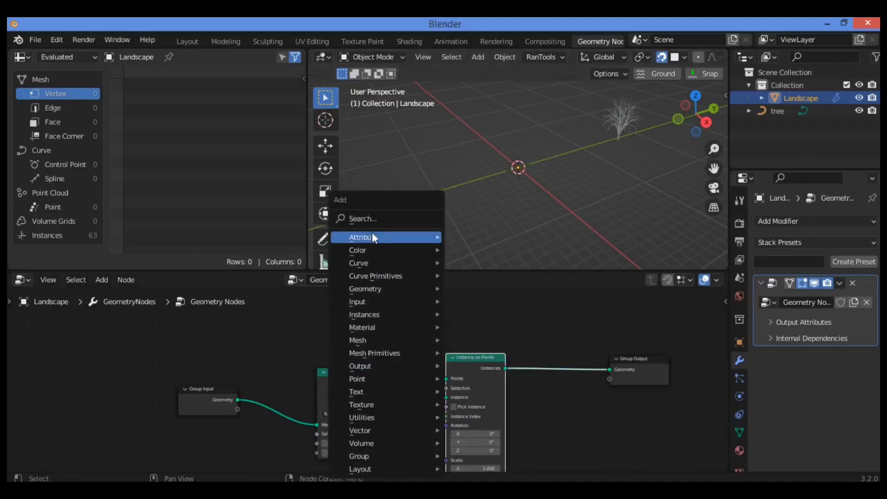
pyautogui.click(367, 217)
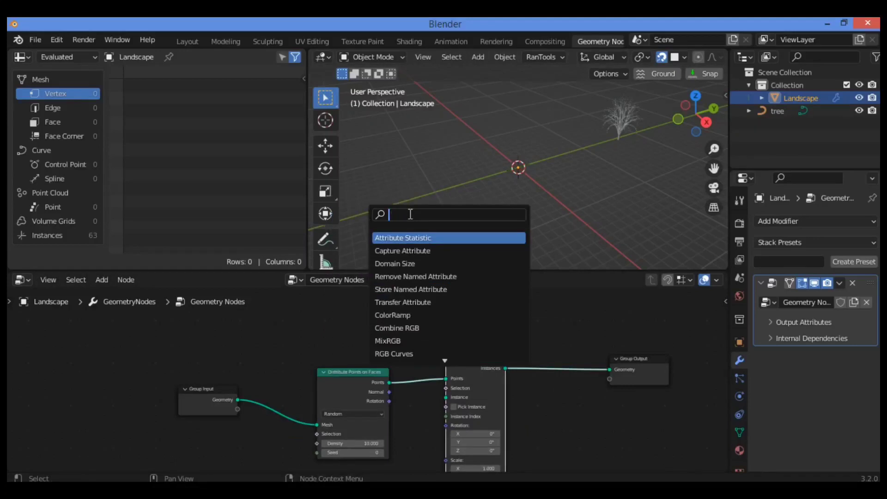
pyautogui.write('join')
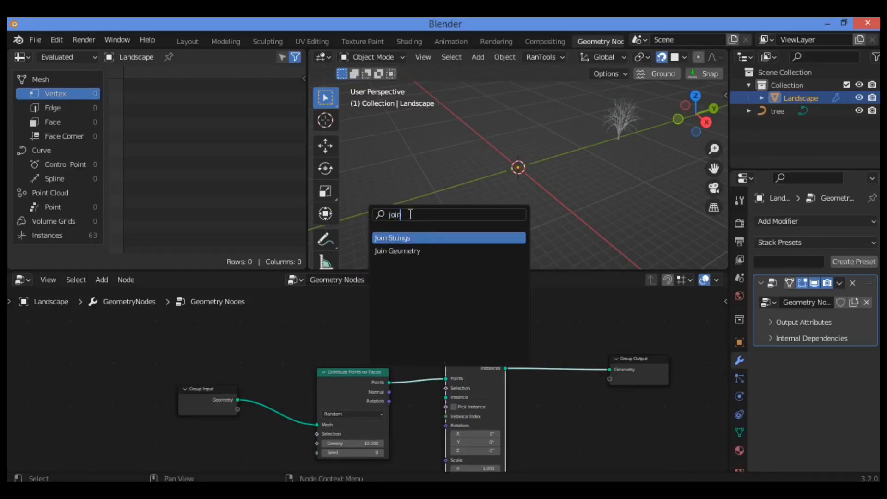
pyautogui.click(429, 250)
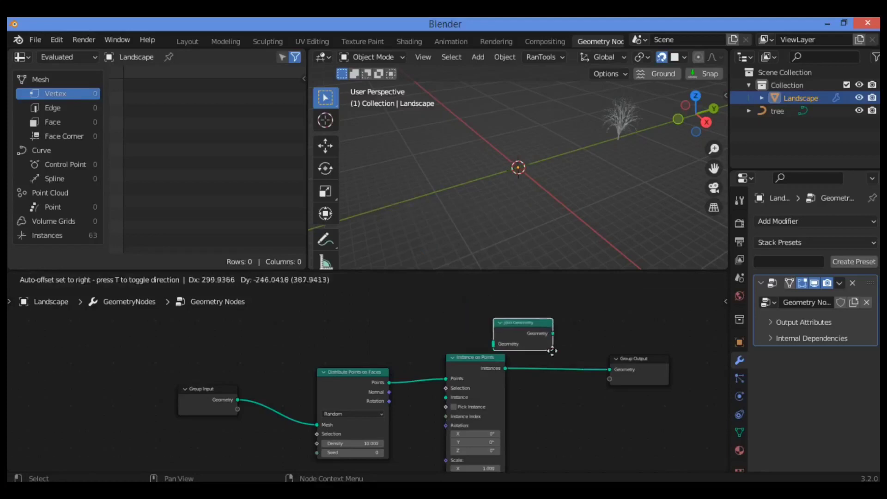
pyautogui.click(592, 383)
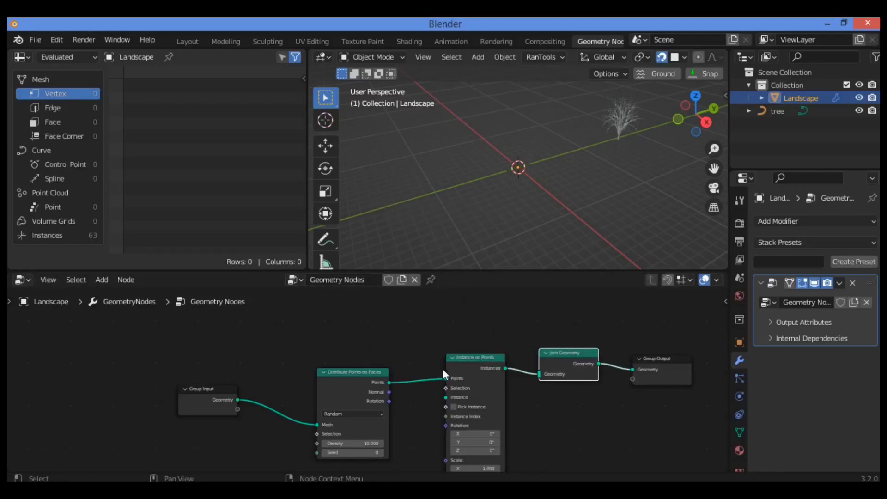
# Move Group Input up and away from the other nodes and link its Geometry output to the Join Geometry input.
pyautogui.moveTo(230, 386); pyautogui.dragTo(174, 331)
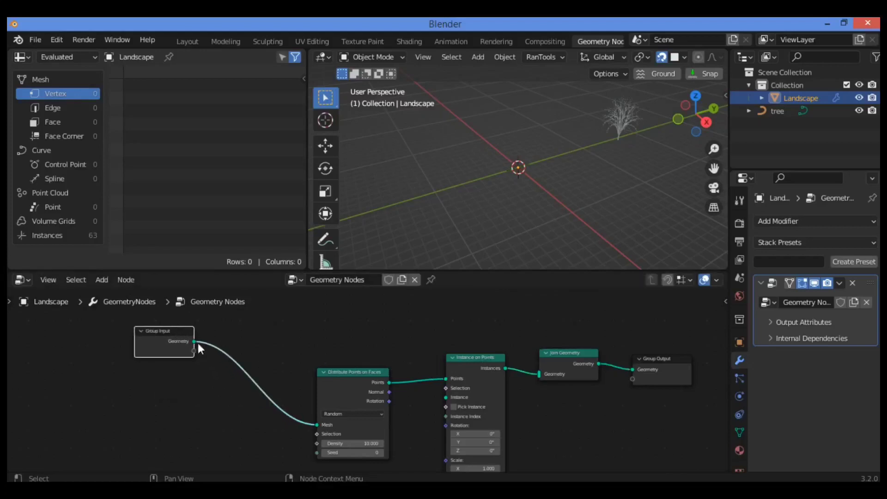
pyautogui.moveTo(197, 341); pyautogui.dragTo(541, 373)
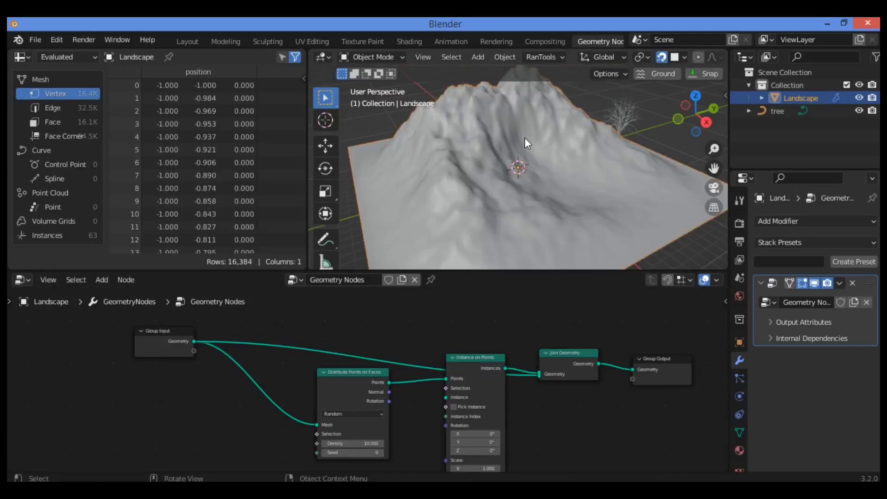
pyautogui.press('shift')
pyautogui.press('shift')
pyautogui.hotkey('shift', 'z')
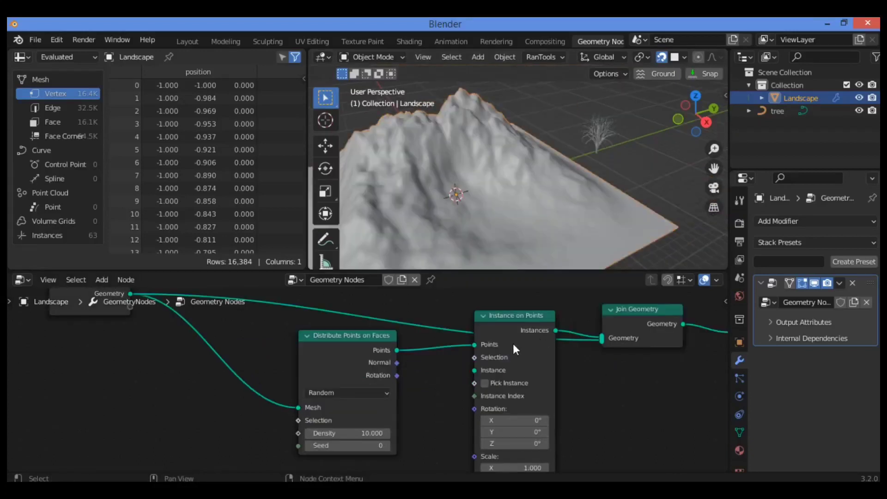
pyautogui.click(594, 133)
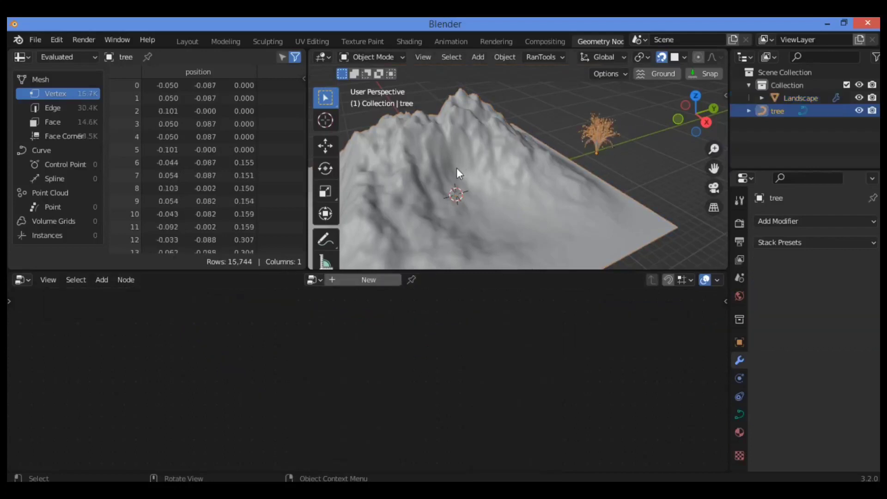
pyautogui.click(447, 200)
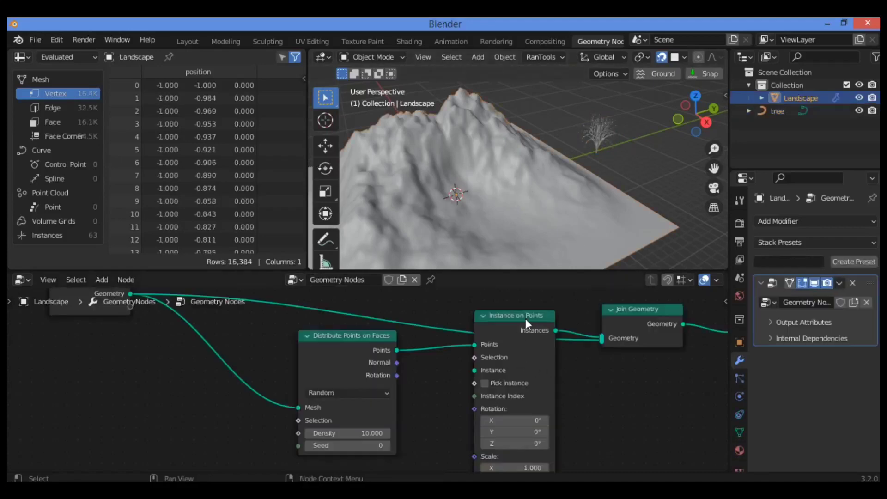
# Add an Object Info node in the free space below Distribute Points on Faces.
pyautogui.scroll(-1, 600, 372)
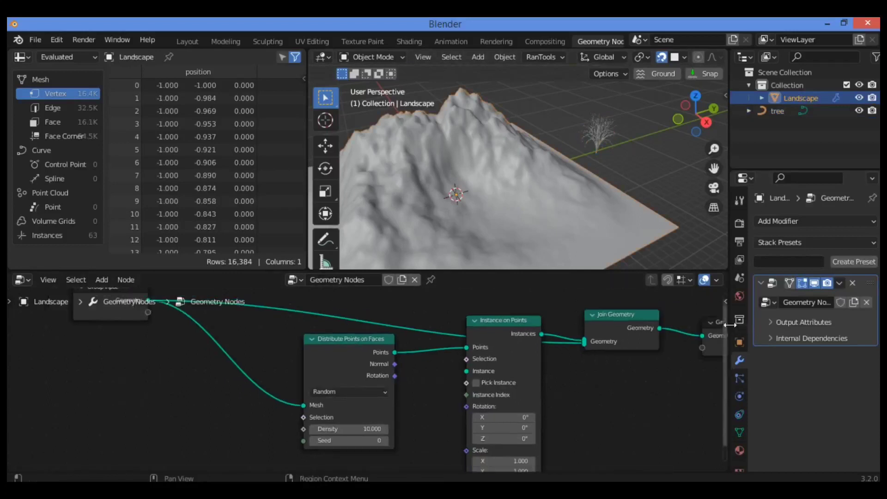
pyautogui.moveTo(722, 323); pyautogui.dragTo(717, 384)
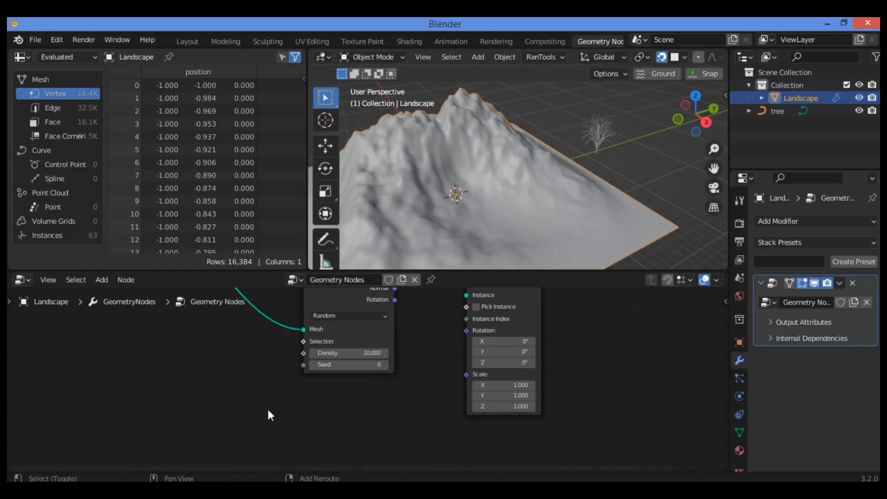
pyautogui.hotkey('shift', 'a')
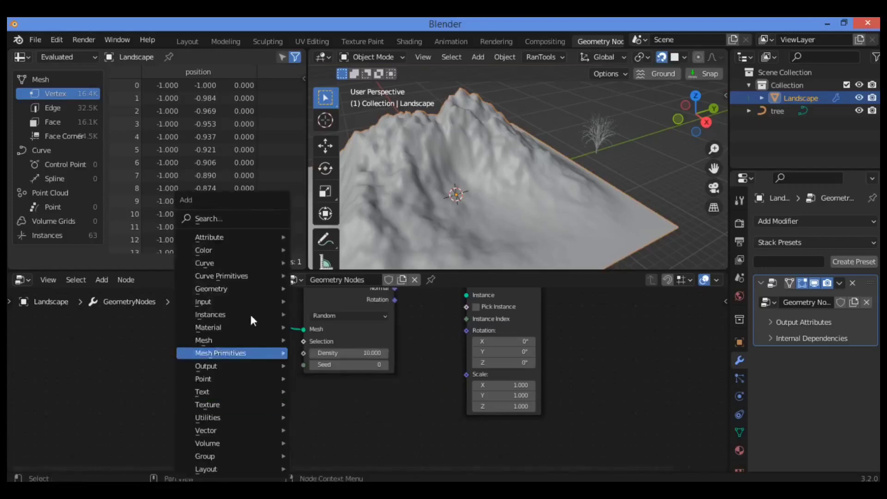
pyautogui.click(240, 220)
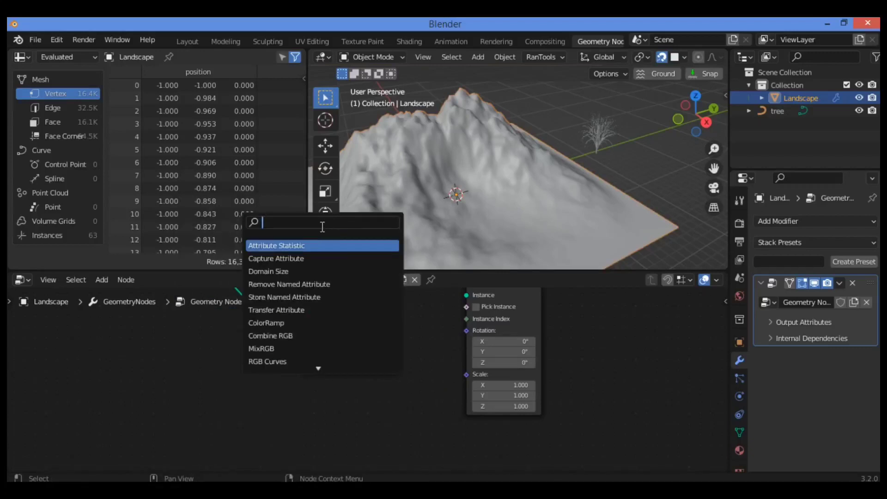
pyautogui.write('objen')
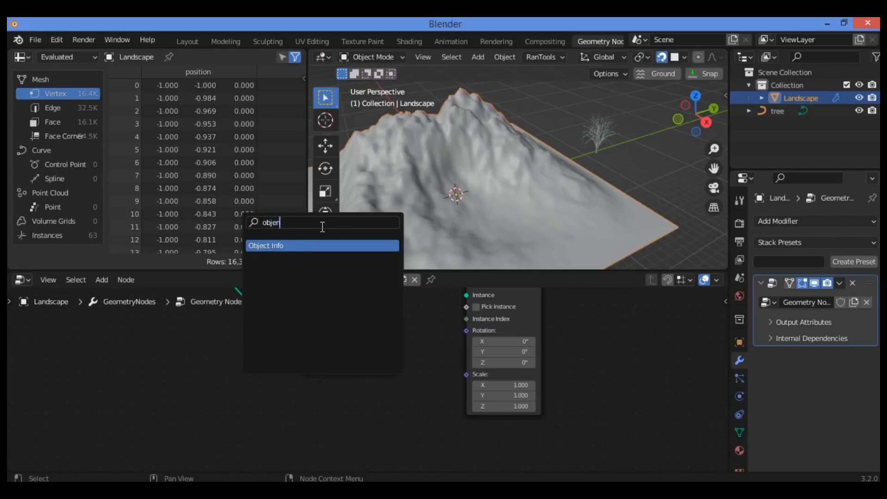
pyautogui.write('tr')
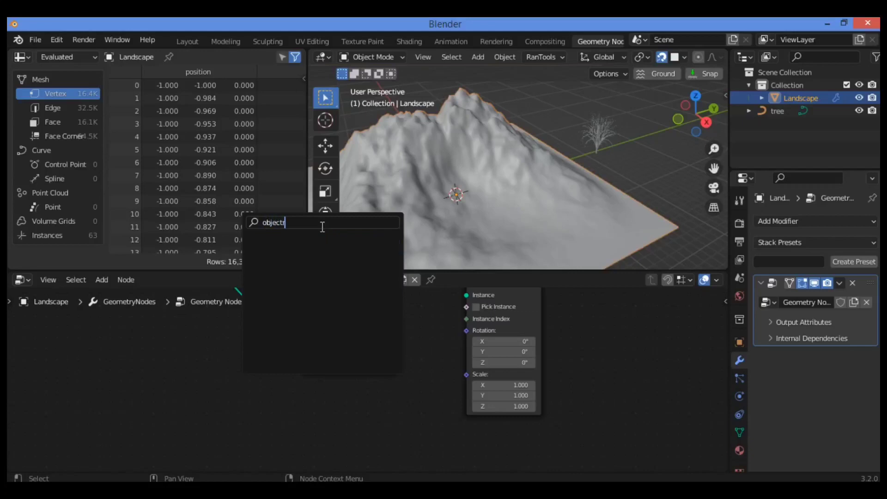
pyautogui.press('BackSpace')
pyautogui.write('inf')
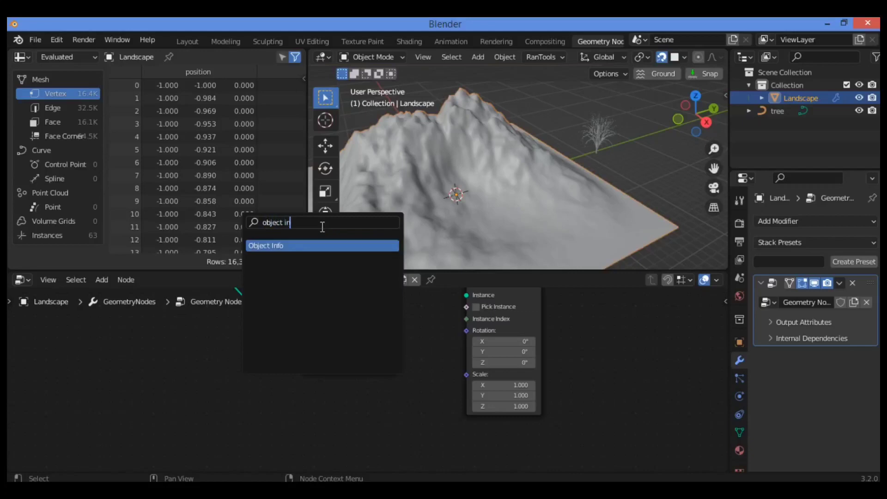
pyautogui.click(263, 245)
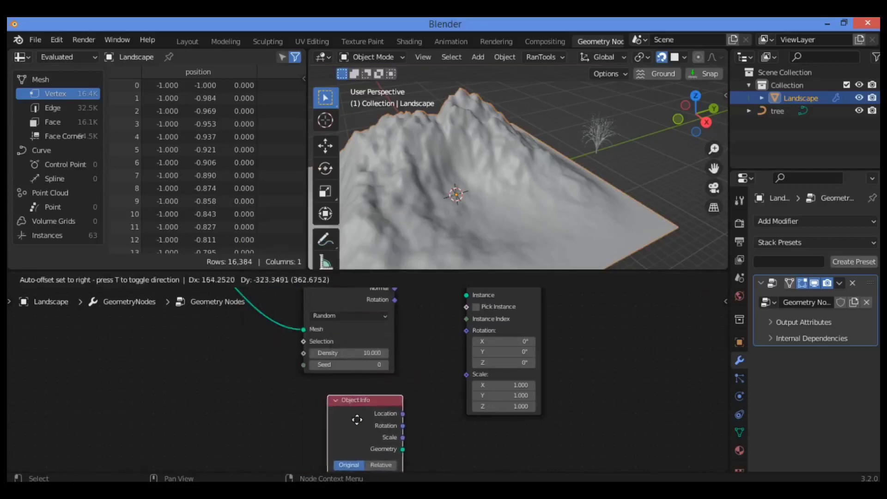
pyautogui.click(346, 419)
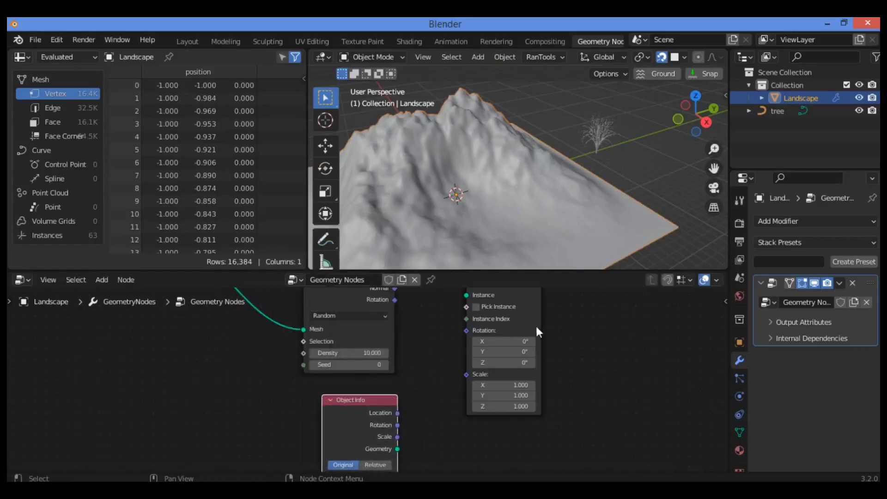
# Link Object Info's Geometry output to the Instance input of Instance on Points, and set the Object Info object to tree.
pyautogui.moveTo(724, 351); pyautogui.dragTo(716, 390)
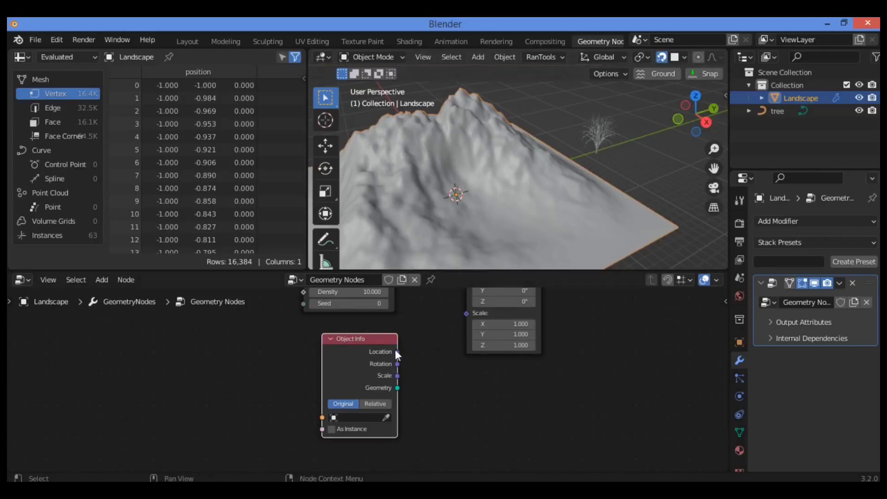
pyautogui.moveTo(397, 387); pyautogui.dragTo(464, 319)
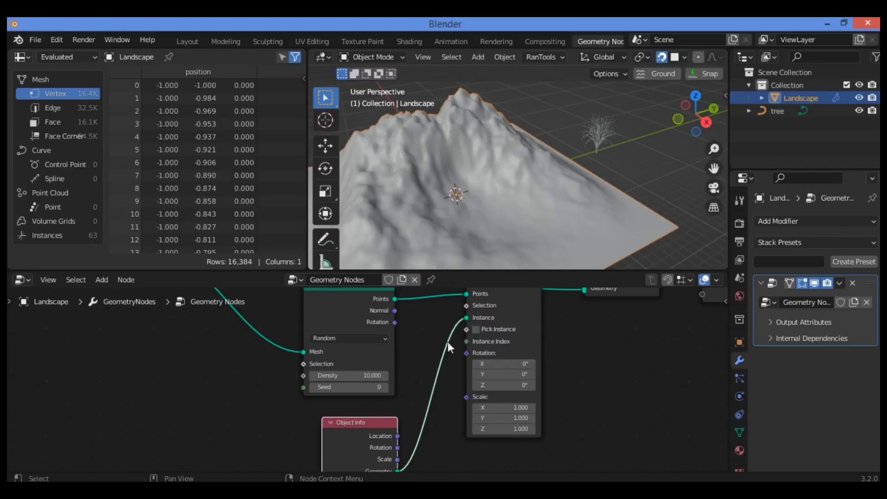
pyautogui.press('shift')
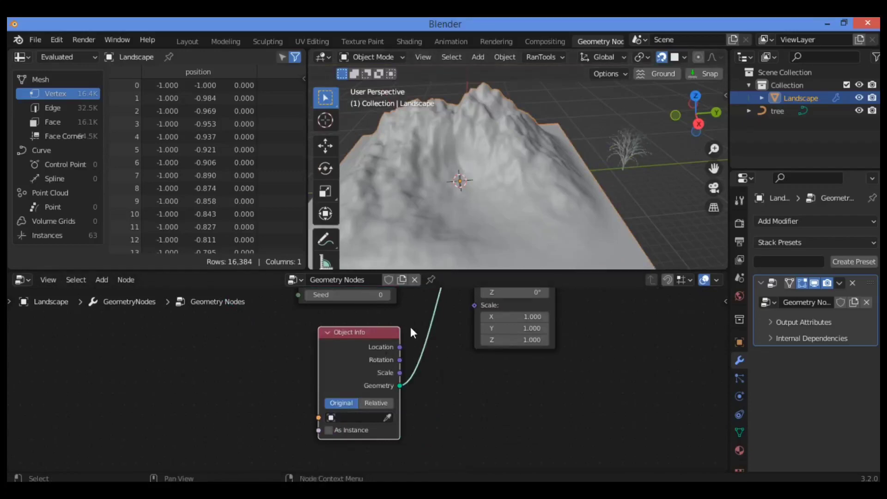
pyautogui.moveTo(345, 388); pyautogui.dragTo(332, 389)
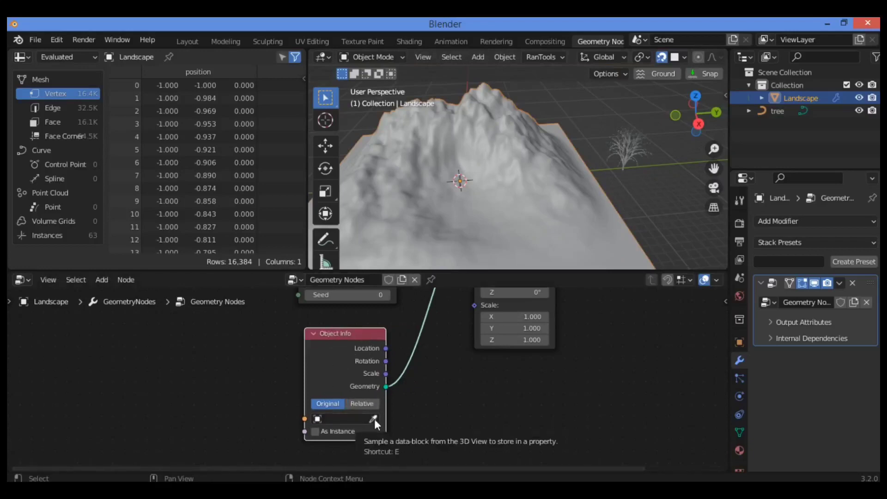
pyautogui.click(352, 419)
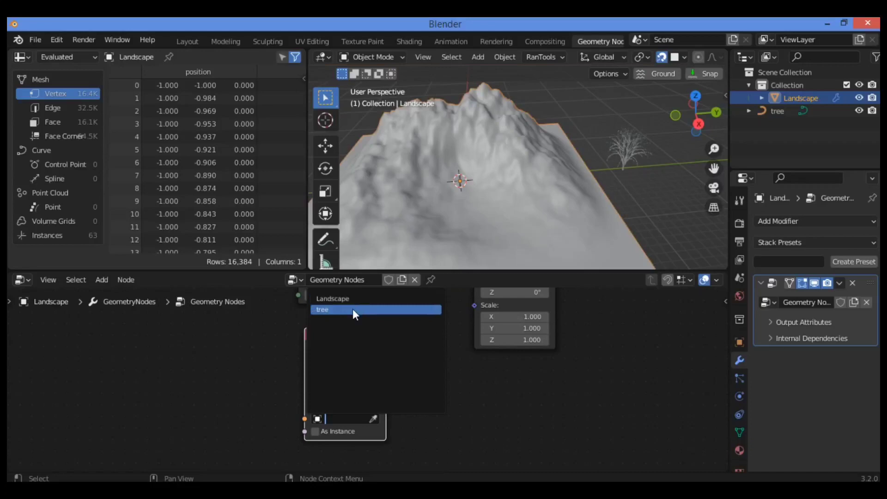
pyautogui.click(353, 309)
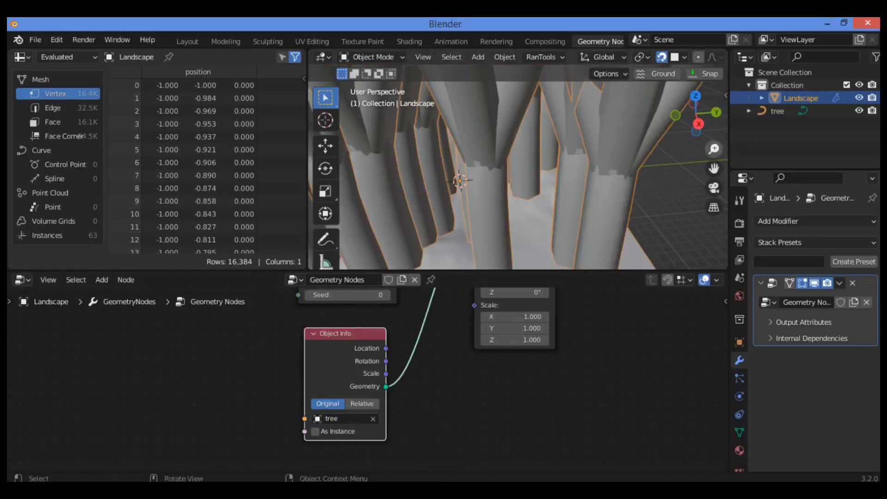
# Move the Instance on Points node down beside Object Info and shift Object Info slightly away from it.
pyautogui.scroll(-10, 517, 166)
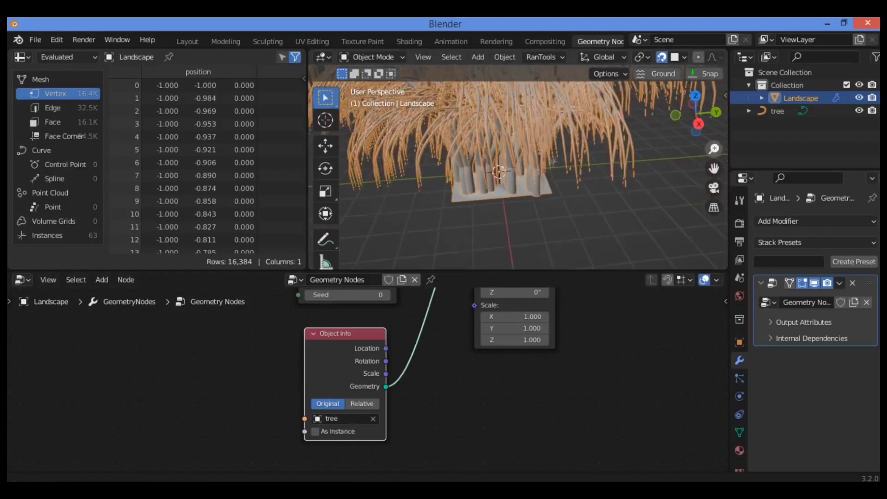
pyautogui.scroll(5, 517, 166)
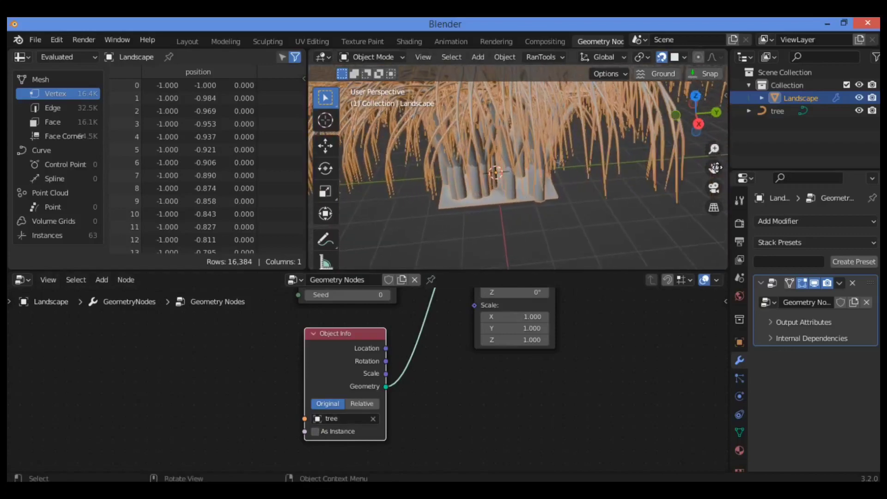
pyautogui.moveTo(715, 150); pyautogui.dragTo(523, 161)
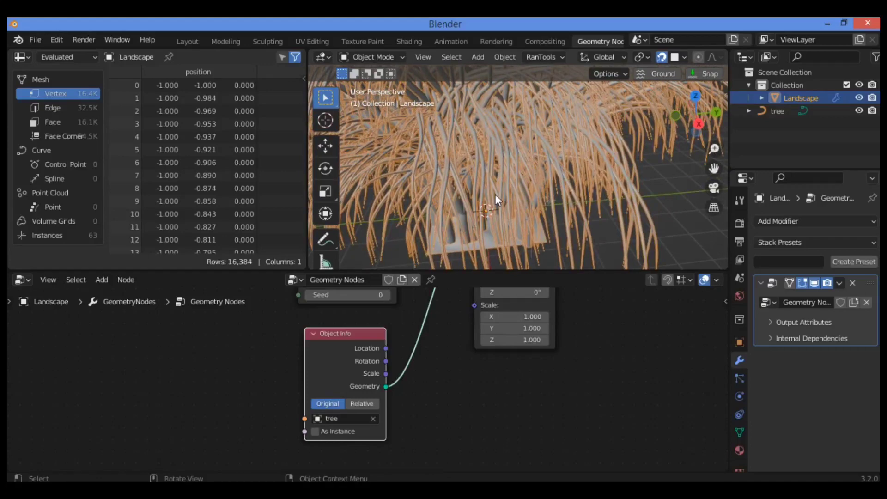
pyautogui.scroll(-5, 495, 194)
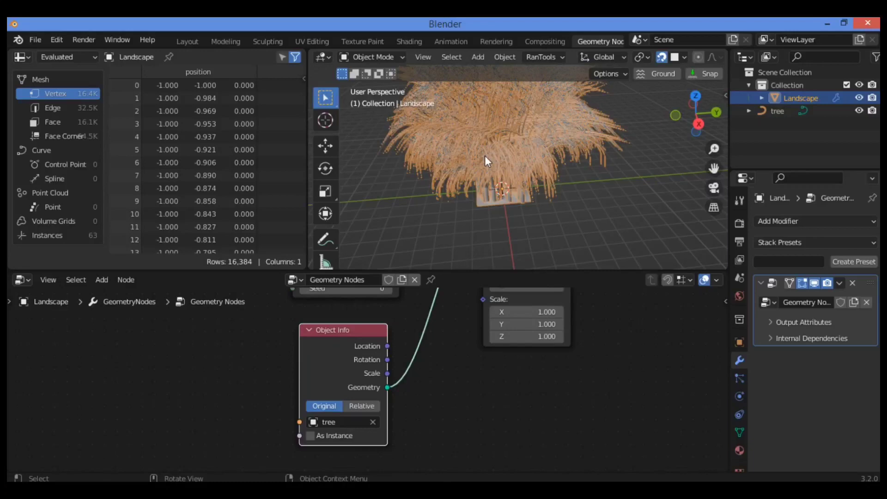
pyautogui.moveTo(713, 148); pyautogui.dragTo(658, 121)
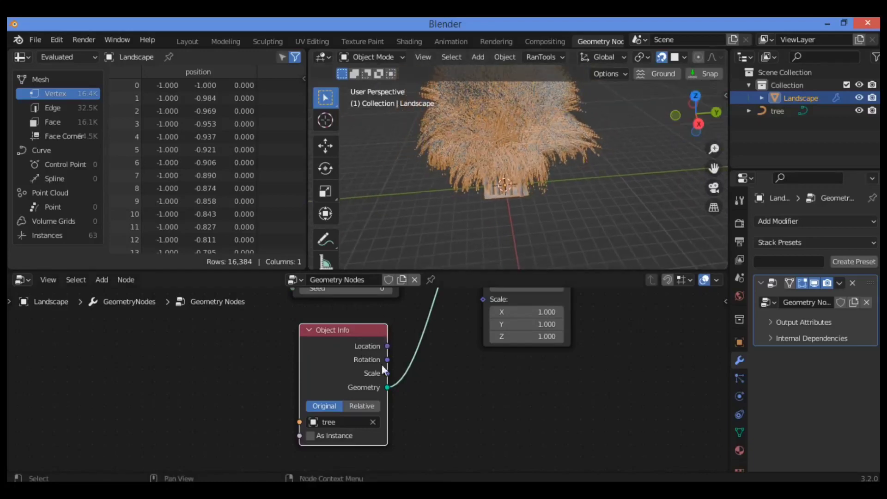
pyautogui.moveTo(529, 298); pyautogui.dragTo(541, 444)
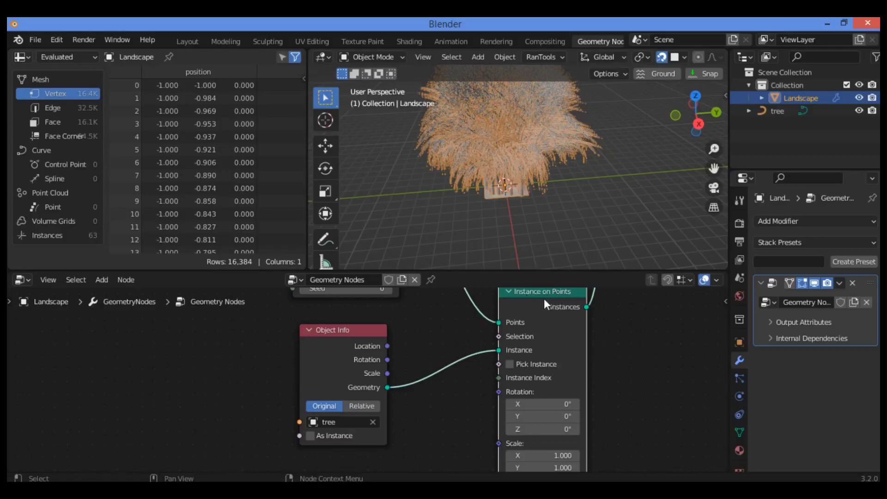
pyautogui.moveTo(335, 335); pyautogui.dragTo(316, 336)
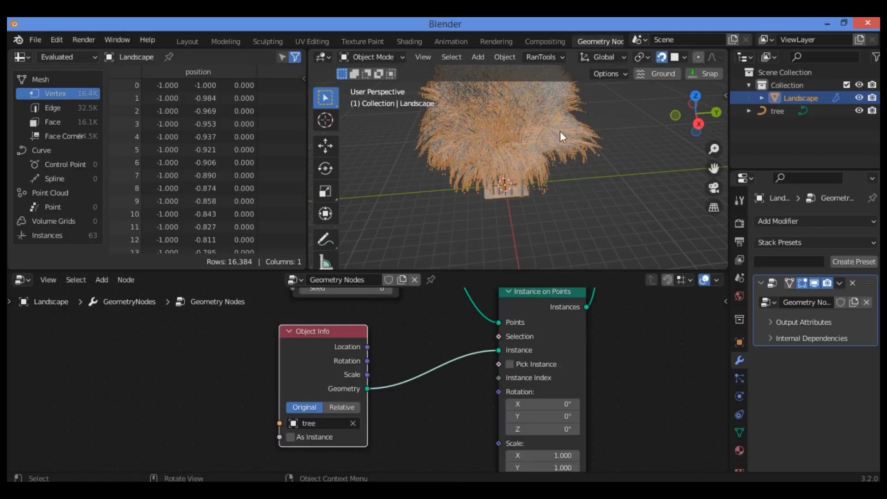
pyautogui.moveTo(319, 343); pyautogui.dragTo(312, 343)
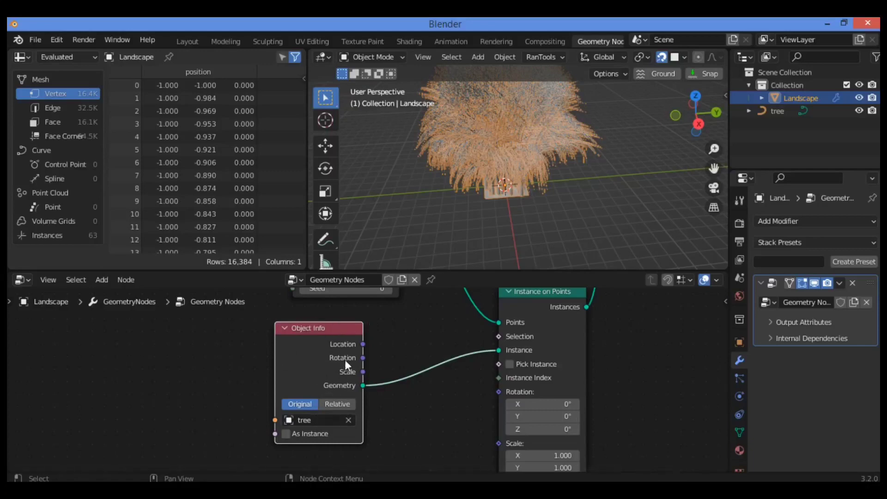
pyautogui.moveTo(332, 328); pyautogui.dragTo(337, 326)
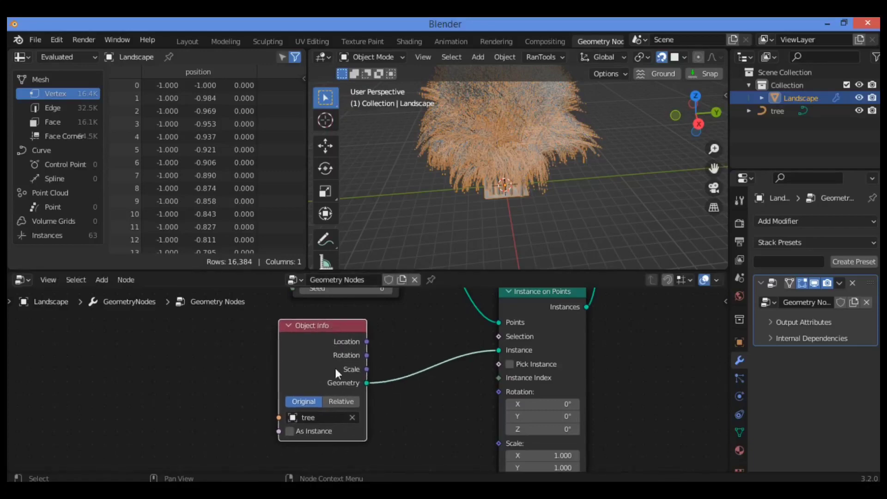
pyautogui.click(289, 431)
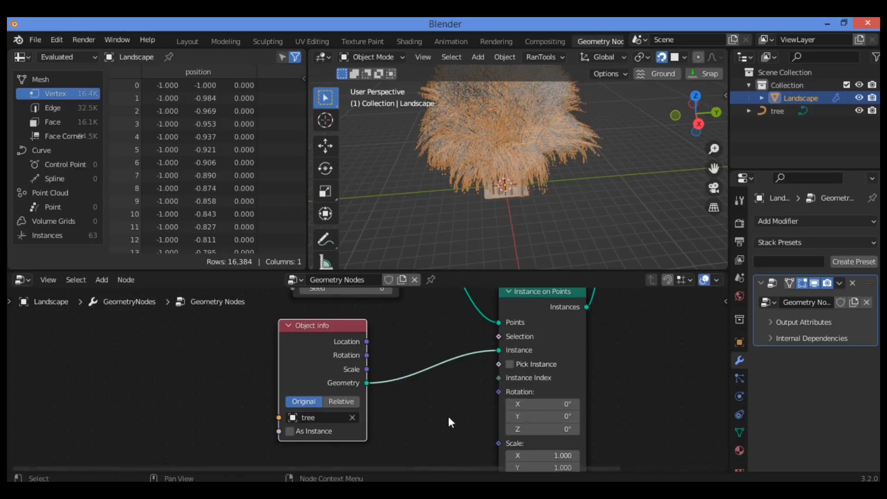
pyautogui.moveTo(536, 291); pyautogui.dragTo(534, 286)
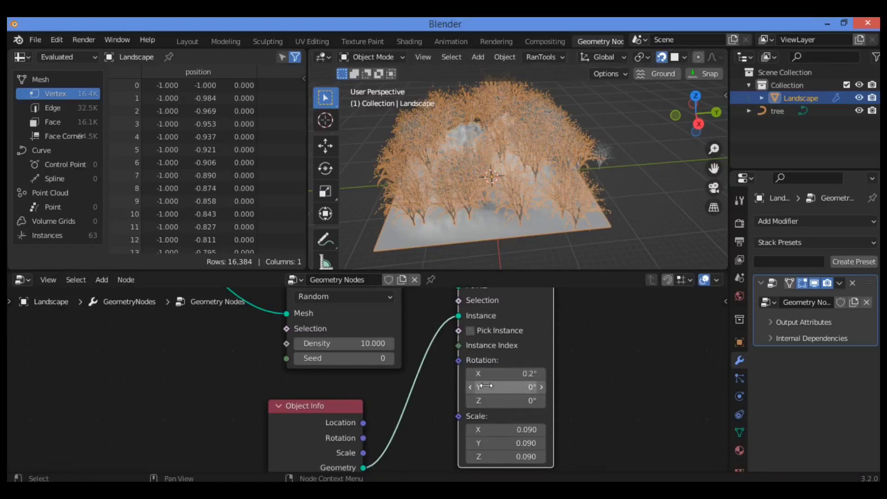
# Set the Y rotation of the Instance on Points node to 0.2°.
pyautogui.click(543, 390)
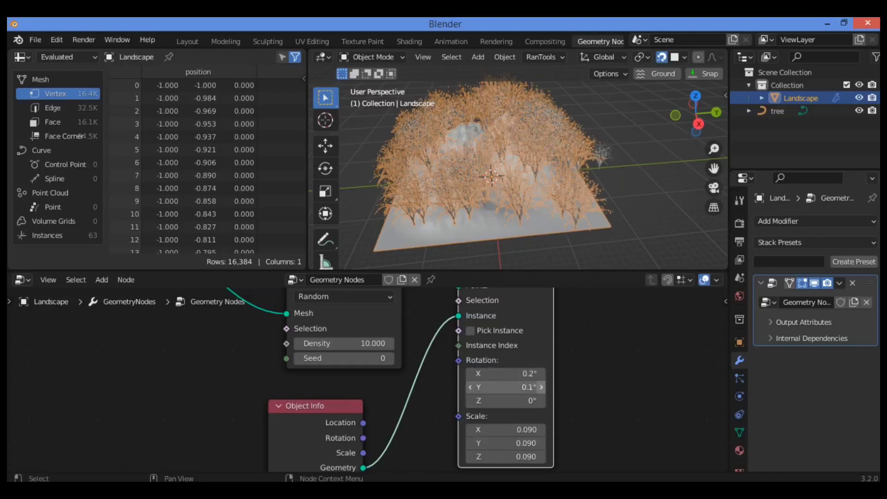
pyautogui.write('0.2')
pyautogui.press('Return')
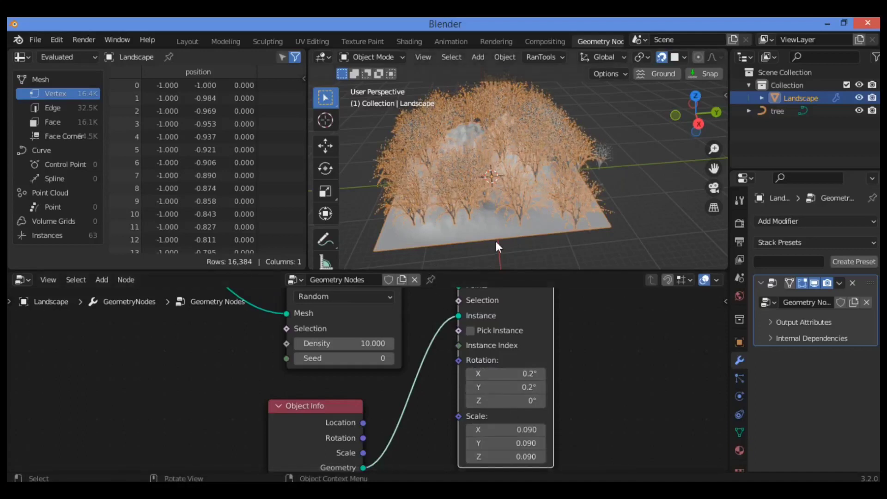
# Set the Instance on Points scale to -0.110 on X and 0.11 on Y.
pyautogui.click(542, 429)
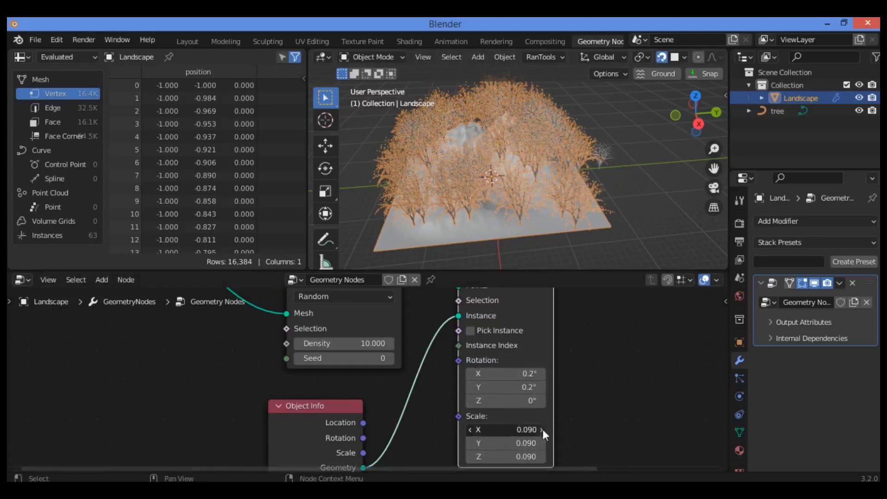
pyautogui.click(471, 430)
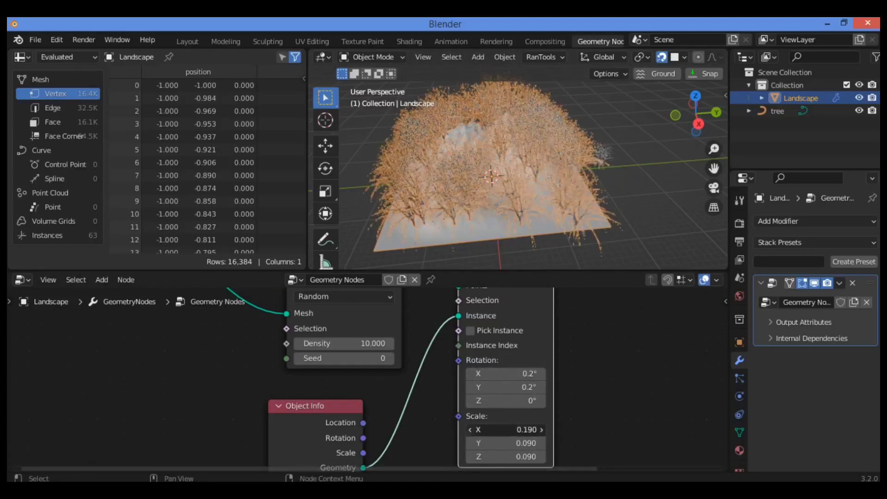
pyautogui.click(470, 429)
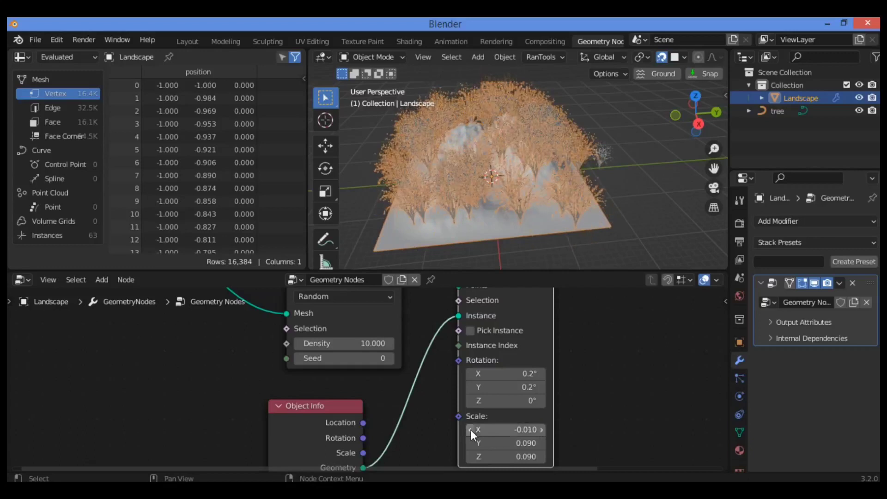
pyautogui.click(470, 429)
pyautogui.click(523, 443)
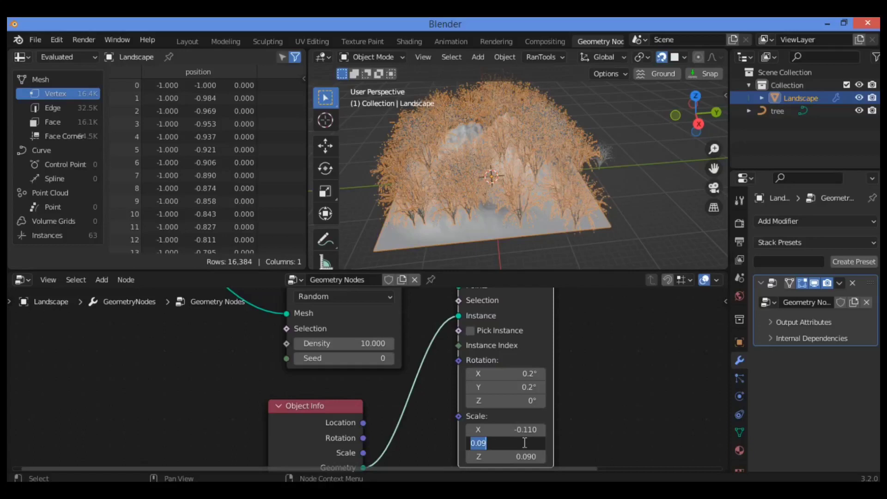
pyautogui.write('0.11')
pyautogui.press('Return')
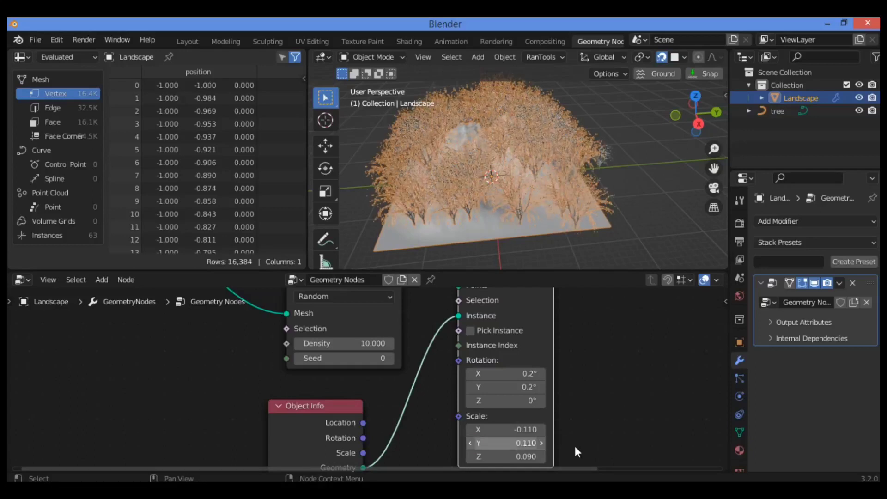
# Set the Z scale of the Instance on Points node to 0.11 and view the trees from another side.
pyautogui.click(521, 458)
pyautogui.write('0')
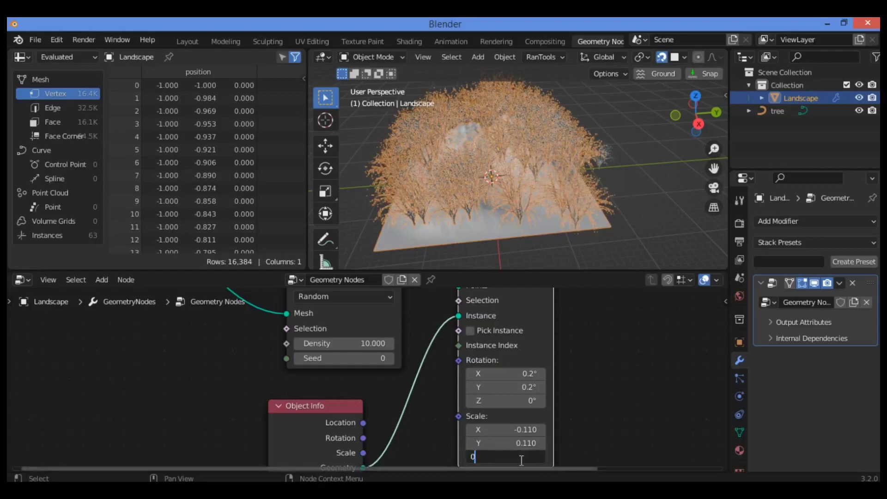
pyautogui.write('.11')
pyautogui.press('Return')
pyautogui.moveTo(695, 113); pyautogui.dragTo(557, 199)
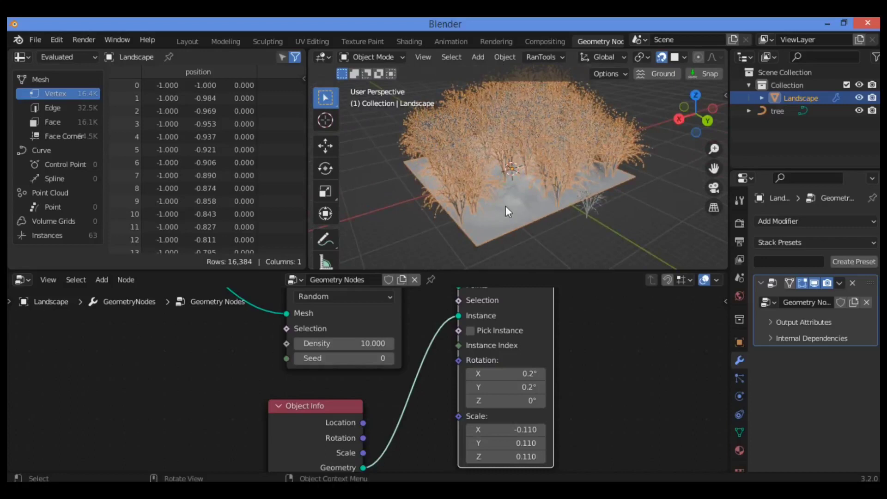
pyautogui.click(628, 223)
pyautogui.click(533, 206)
pyautogui.moveTo(700, 109); pyautogui.dragTo(741, 107)
# Set the Instance on Points scale to 0.08 on X, Y and Z.
pyautogui.click(500, 428)
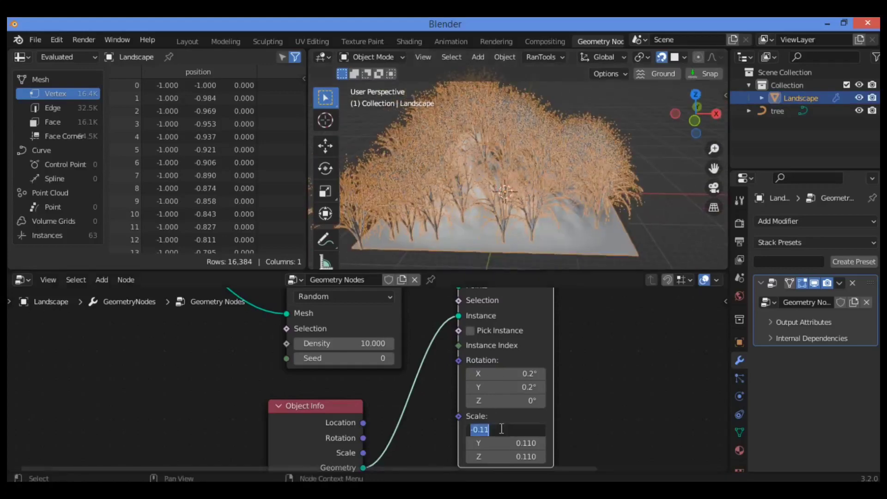
pyautogui.write('0.08')
pyautogui.press('Return')
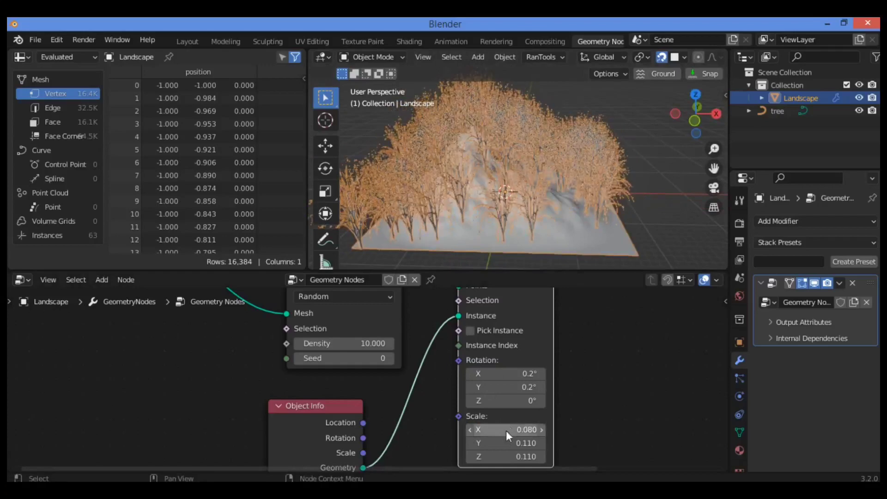
pyautogui.click(505, 443)
pyautogui.write('0.0')
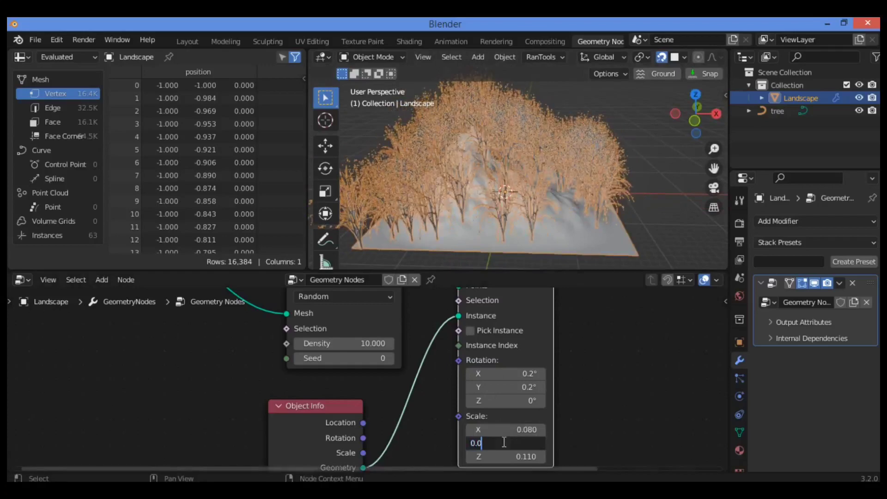
pyautogui.write('8')
pyautogui.press('Return')
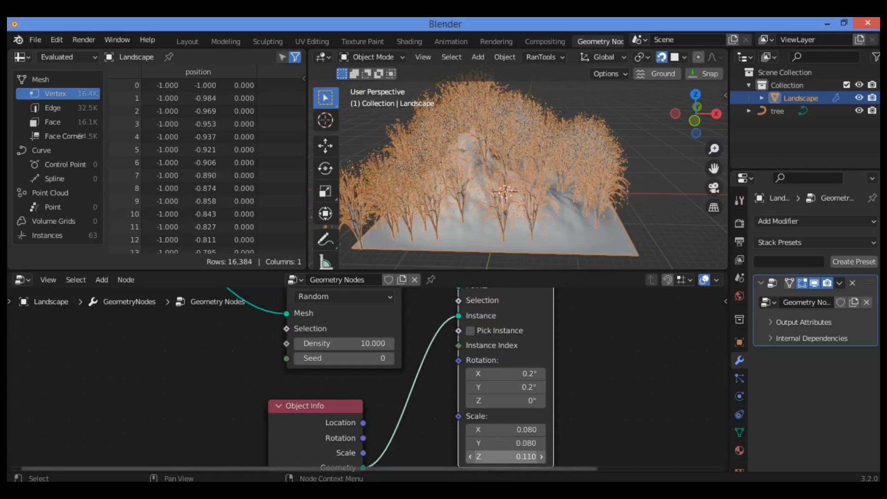
pyautogui.click(508, 456)
pyautogui.write('0.0')
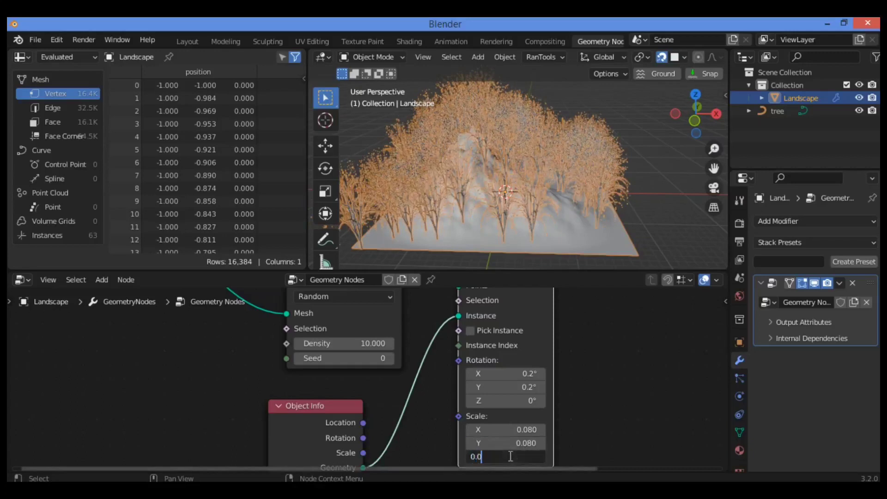
pyautogui.write('8')
pyautogui.press('Return')
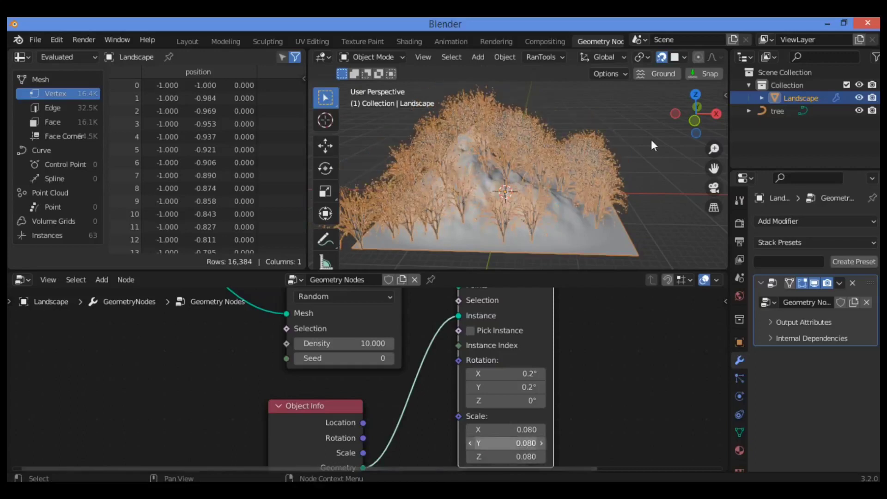
pyautogui.moveTo(695, 114); pyautogui.dragTo(594, 154)
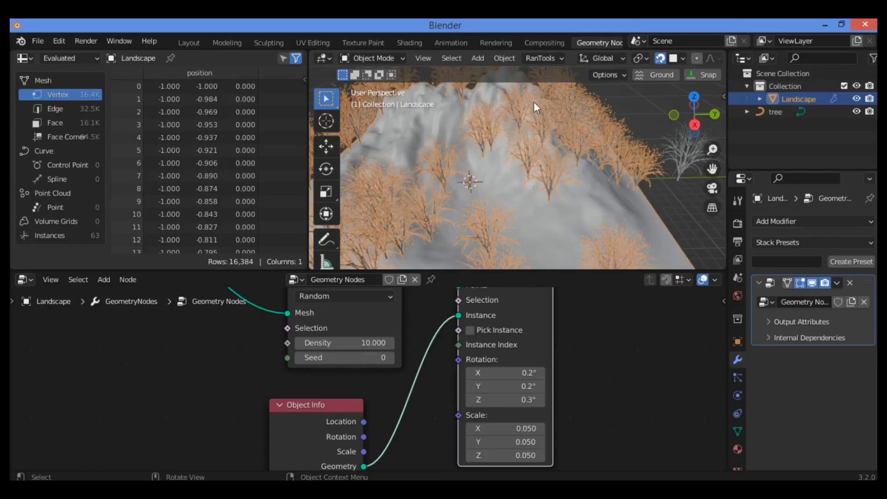
# Add a Random Value node between the Object Info and Instance on Points nodes.
pyautogui.moveTo(714, 432); pyautogui.dragTo(623, 350, button='middle')
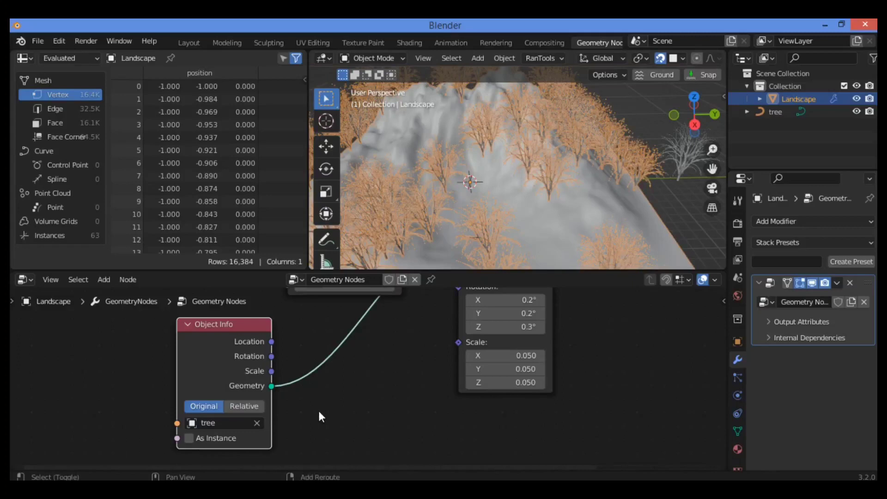
pyautogui.hotkey('shift', 'a')
pyautogui.moveTo(318, 411)
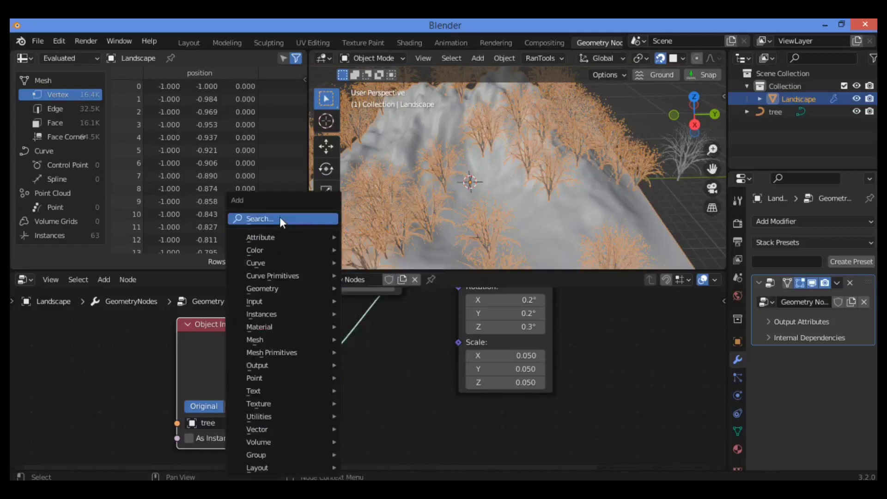
pyautogui.click(279, 217)
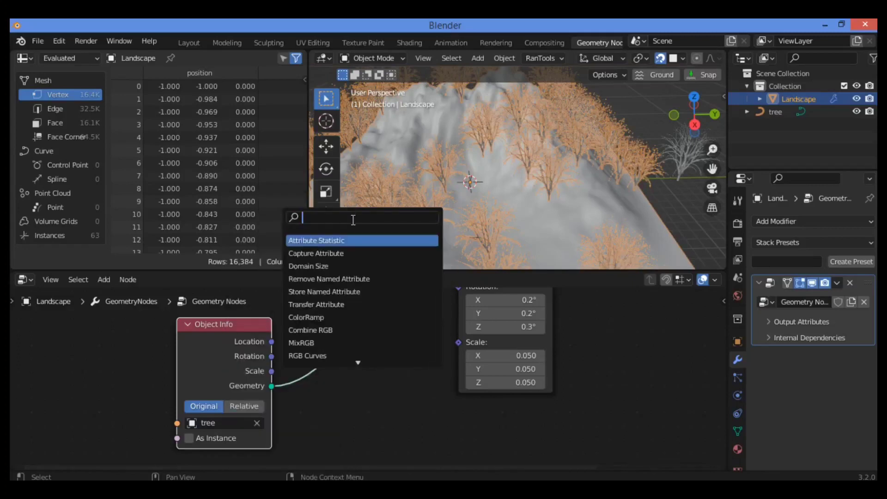
pyautogui.write('random')
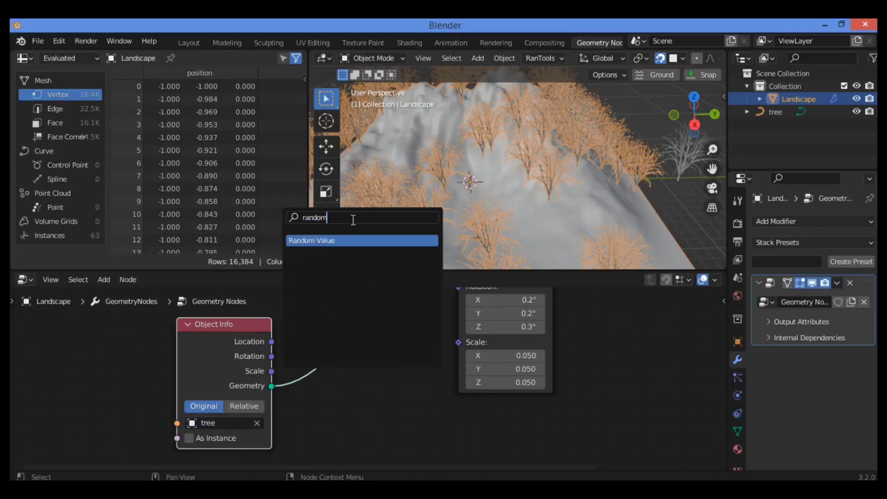
pyautogui.click(357, 240)
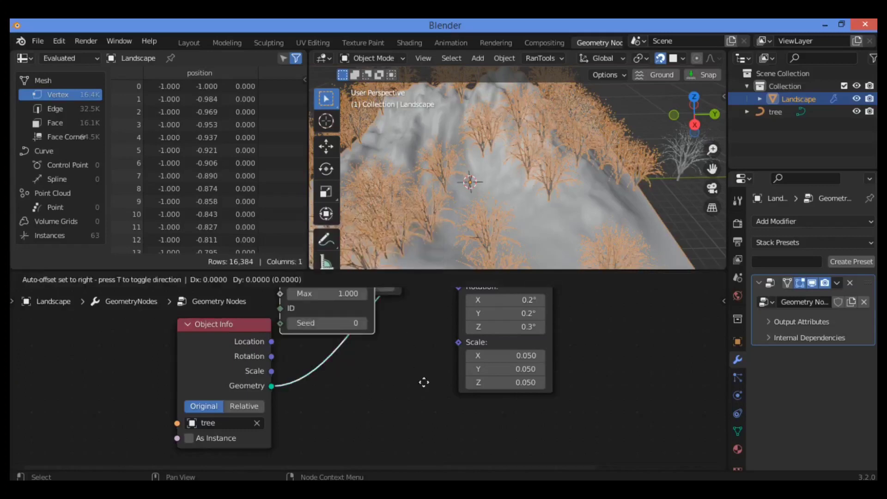
pyautogui.click(378, 384)
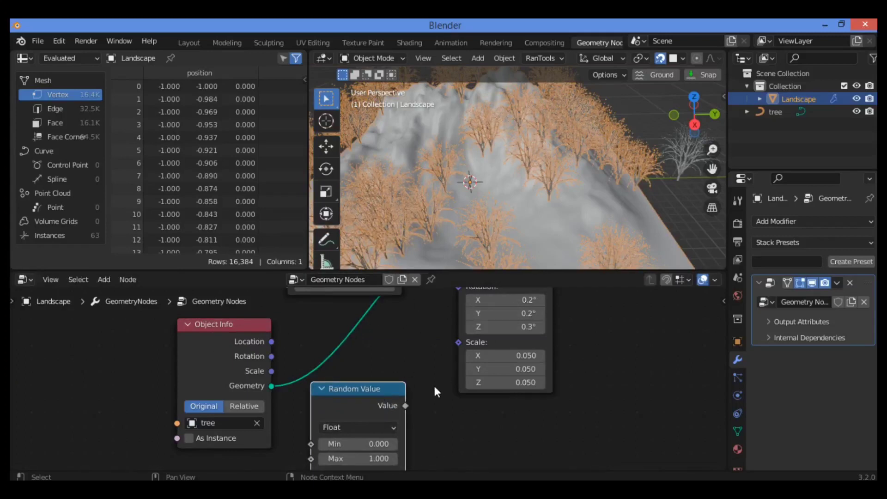
# Link Random Value's Value output to the Scale input of Instance on Points and move the Random Value node slightly up.
pyautogui.moveTo(406, 405); pyautogui.dragTo(458, 342)
pyautogui.moveTo(712, 149); pyautogui.dragTo(713, 148)
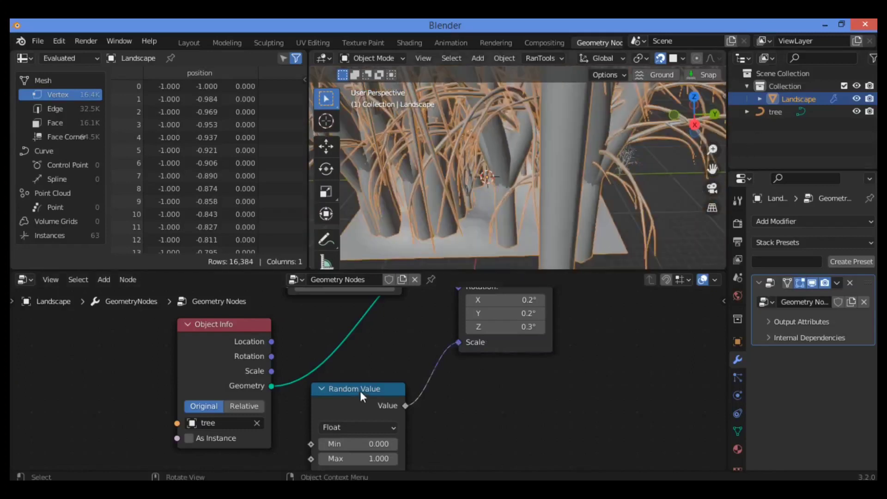
pyautogui.moveTo(360, 391); pyautogui.dragTo(368, 340)
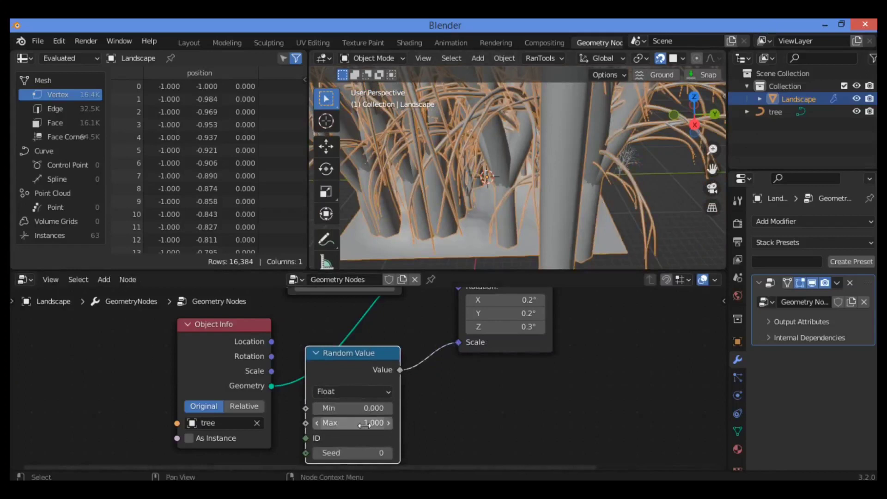
# Try Random Value maximums of 0.3 and 0.09 for the tree scale.
pyautogui.click(366, 423)
pyautogui.write('0.3')
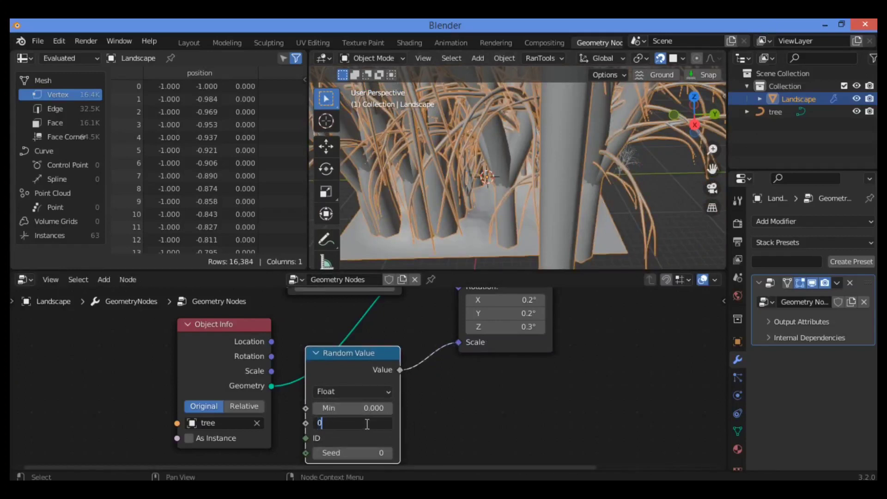
pyautogui.press('Return')
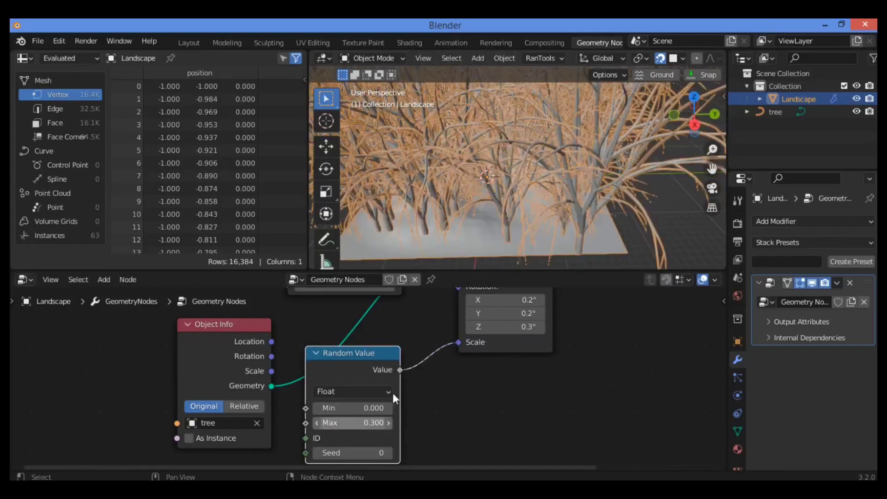
pyautogui.click(361, 422)
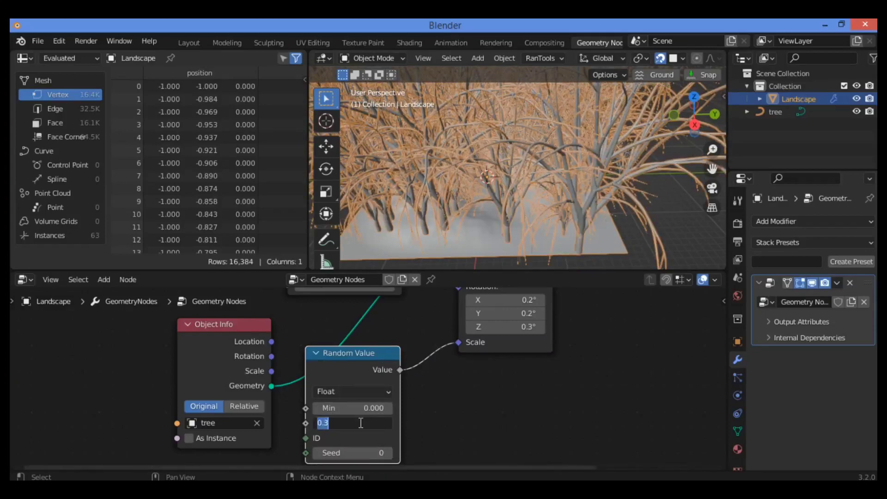
pyautogui.write('0.09')
pyautogui.press('Return')
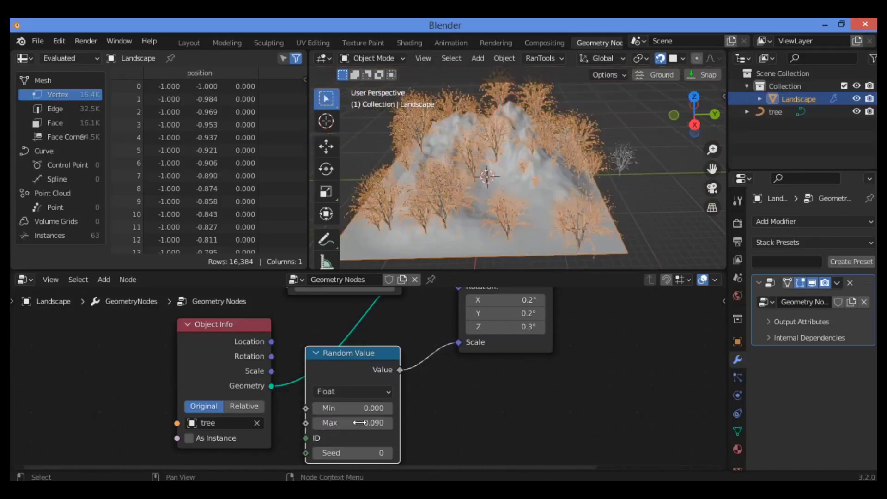
pyautogui.moveTo(706, 132); pyautogui.dragTo(690, 158)
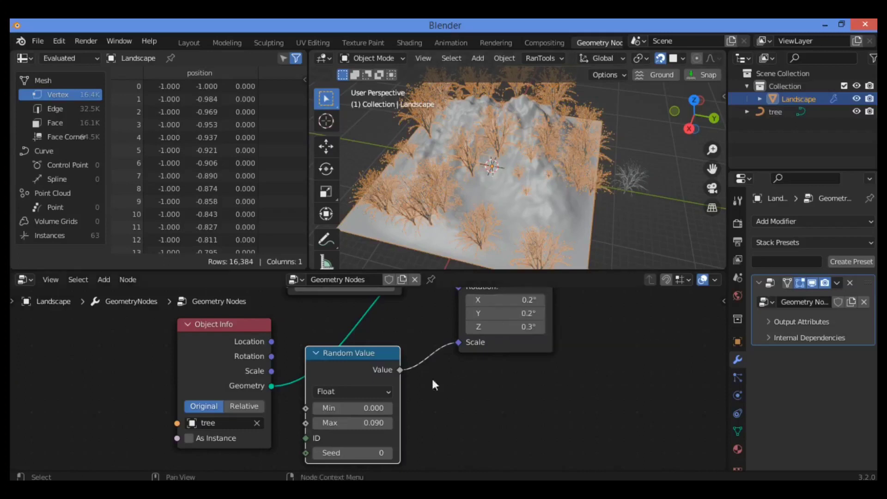
# Set the Max of the Random Value node to 0.04 and inspect the scattered trees up close.
pyautogui.click(364, 422)
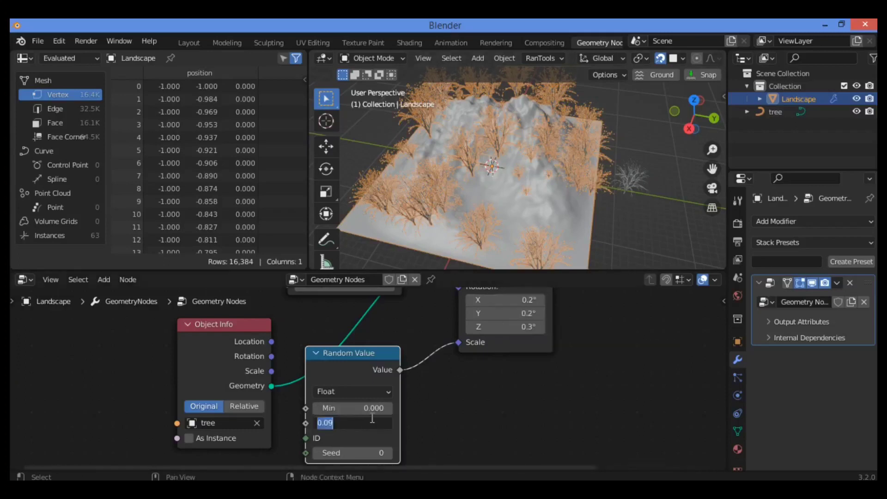
pyautogui.write('0.04')
pyautogui.press('Return')
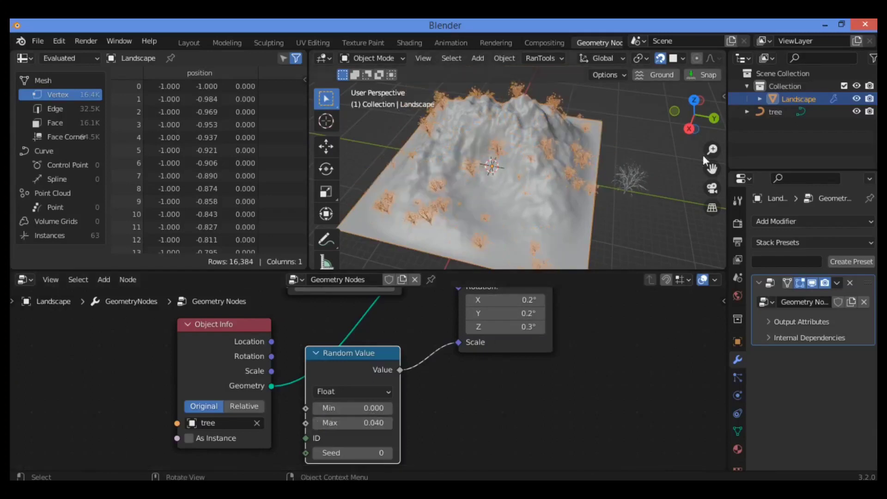
pyautogui.scroll(5, 531, 187)
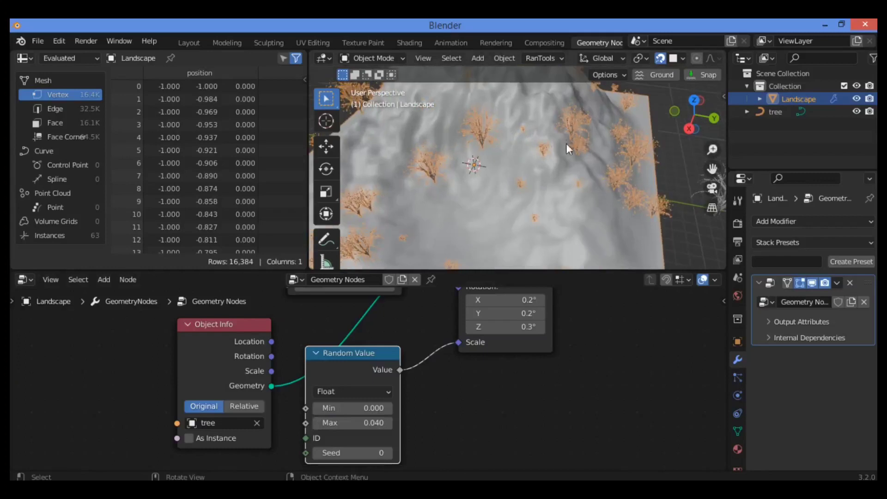
pyautogui.moveTo(705, 109); pyautogui.dragTo(413, 195)
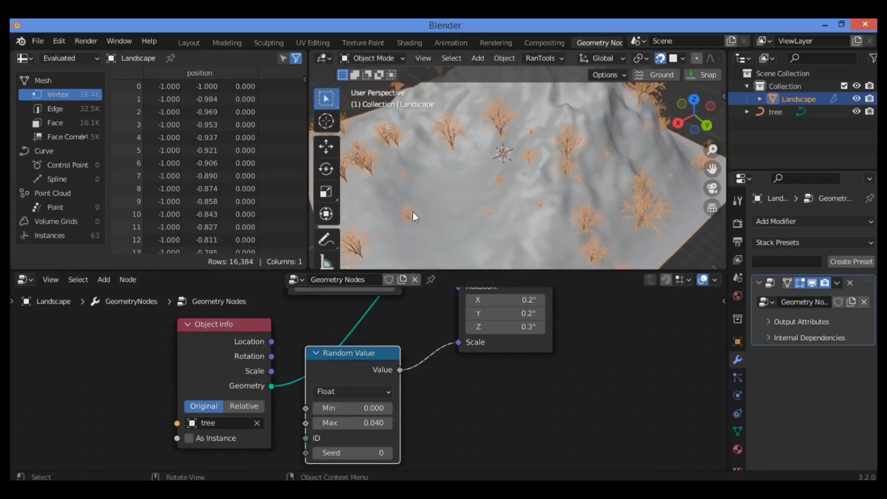
# Set the Min of the Random Value node to 0.009.
pyautogui.click(352, 407)
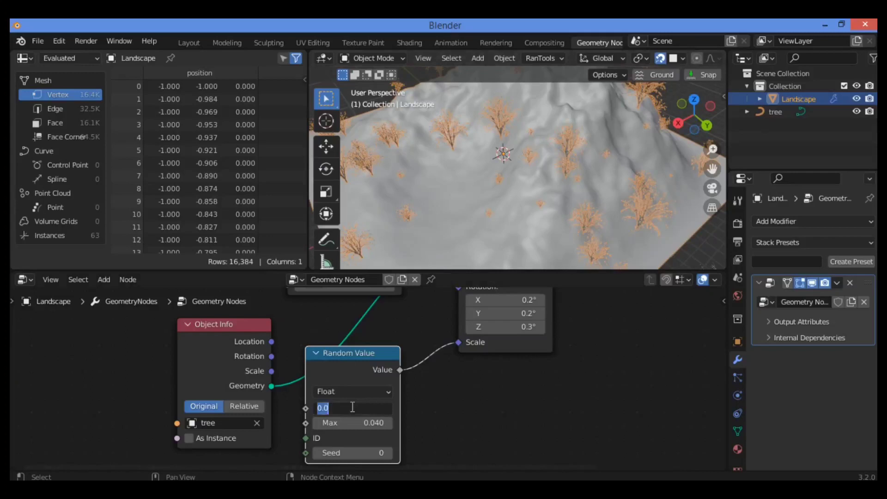
pyautogui.write('0.001')
pyautogui.press('BackSpace')
pyautogui.write('9')
pyautogui.press('Return')
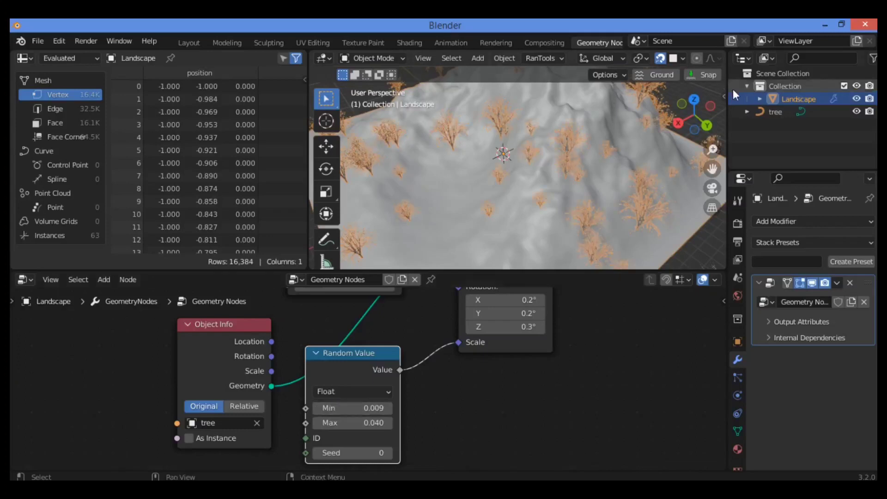
pyautogui.moveTo(694, 113); pyautogui.dragTo(682, 142)
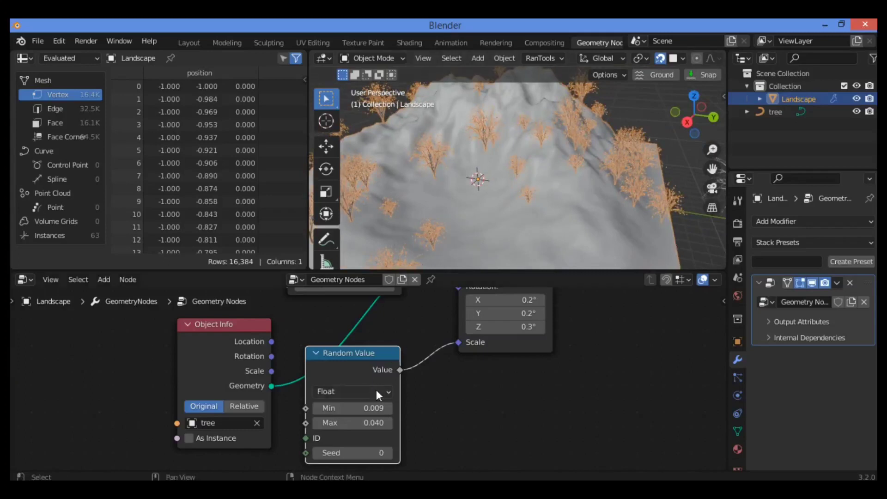
# Raise the Random Value seed to 3 and shift the node slightly closer to Instance on Points.
pyautogui.moveTo(365, 351); pyautogui.dragTo(376, 350)
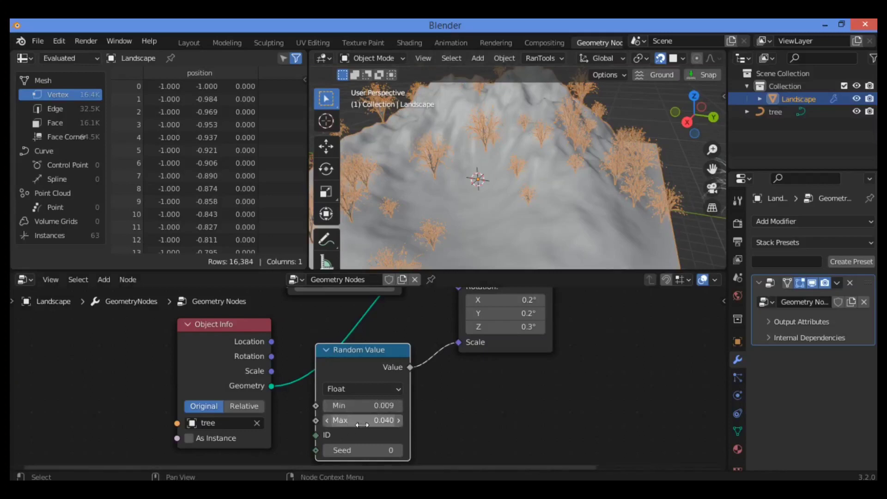
pyautogui.click(398, 451)
pyautogui.click(397, 451)
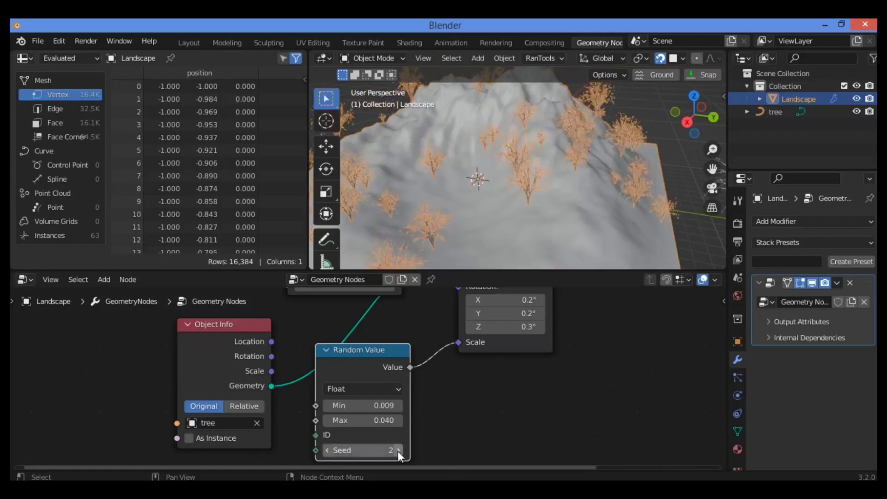
pyautogui.click(398, 450)
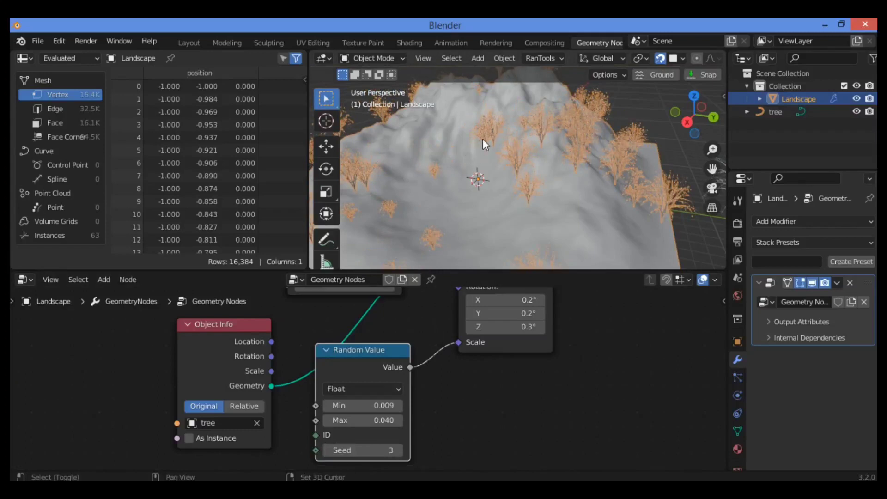
pyautogui.moveTo(386, 349); pyautogui.dragTo(400, 361)
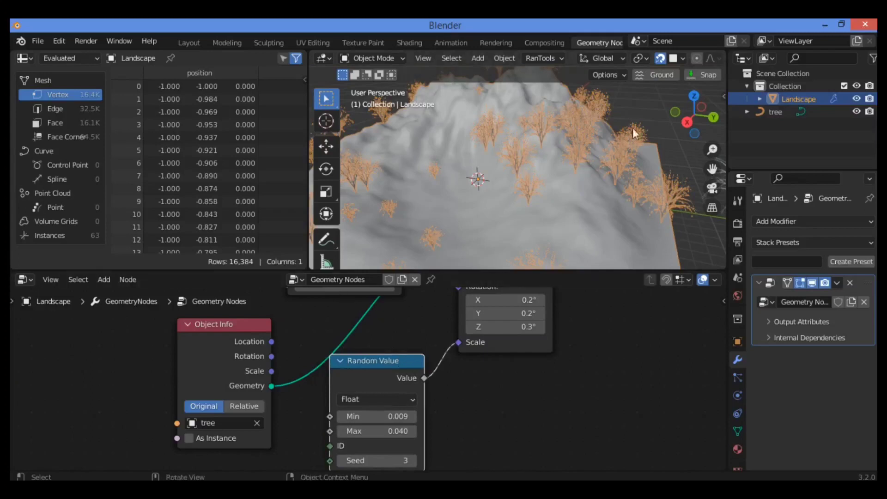